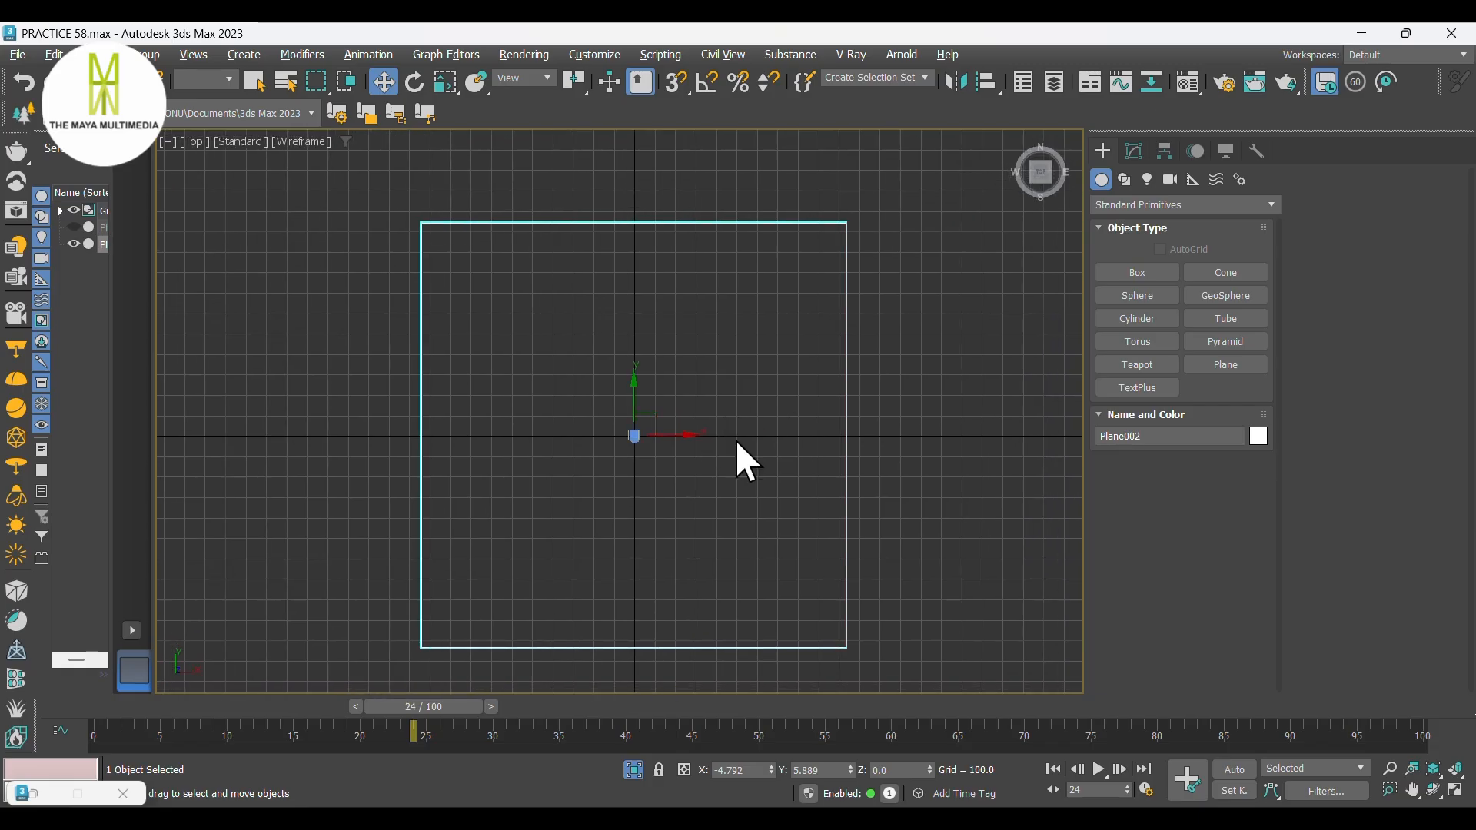
Step: Scale the ground plane to about 142 percent along the X axis
key("r")
left_click_drag(682, 431, 707, 432)
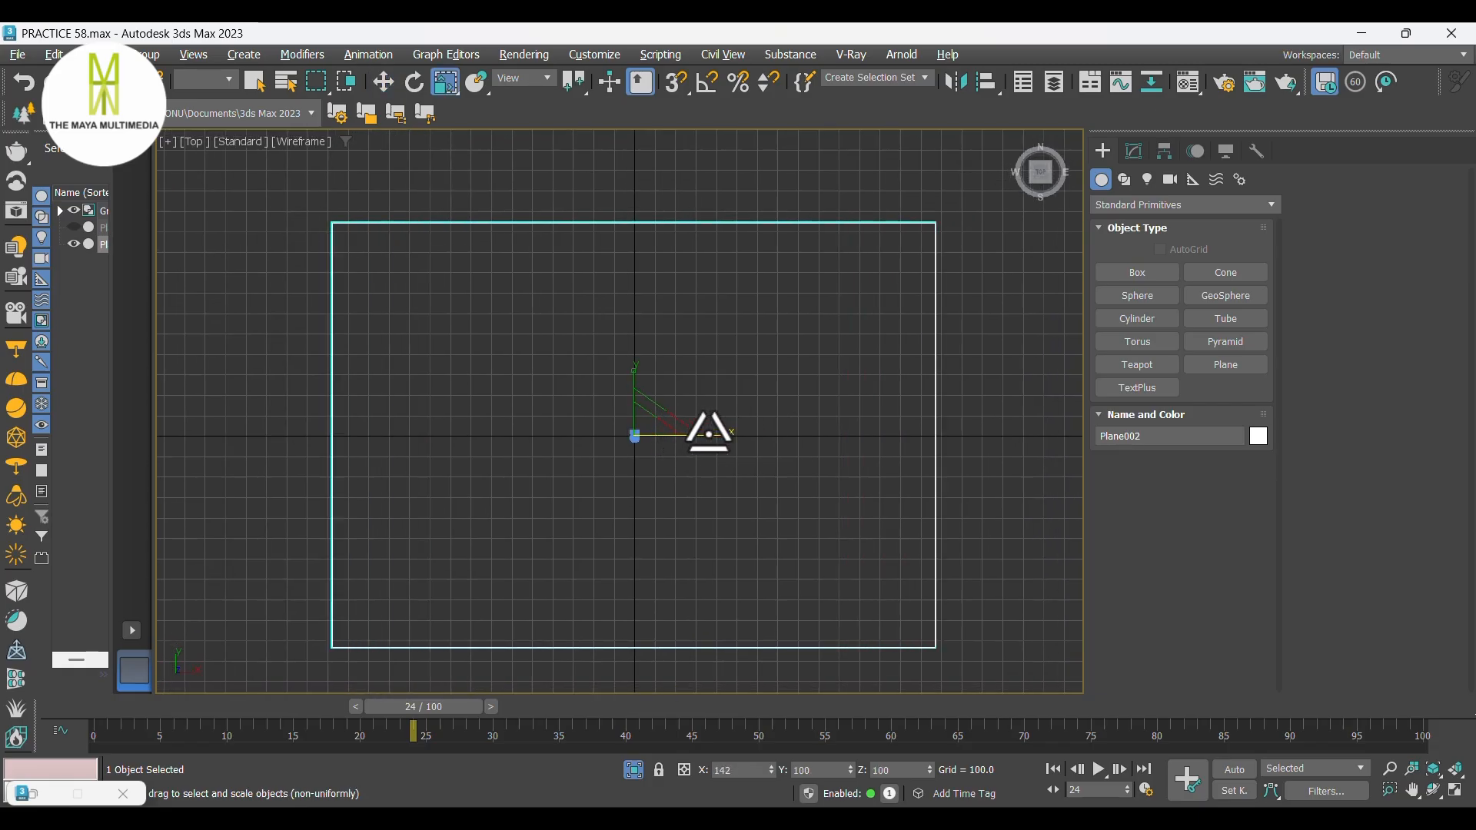
key("w")
Step: Convert the ground plane to an Editable Poly in the perspective view
key("p")
mouse_move(708, 432)
middle_mouse_down("alt")
mouse_move(623, 477)
mouse_move(621, 514)
mouse_move(725, 504)
middle_mouse_up("alt")
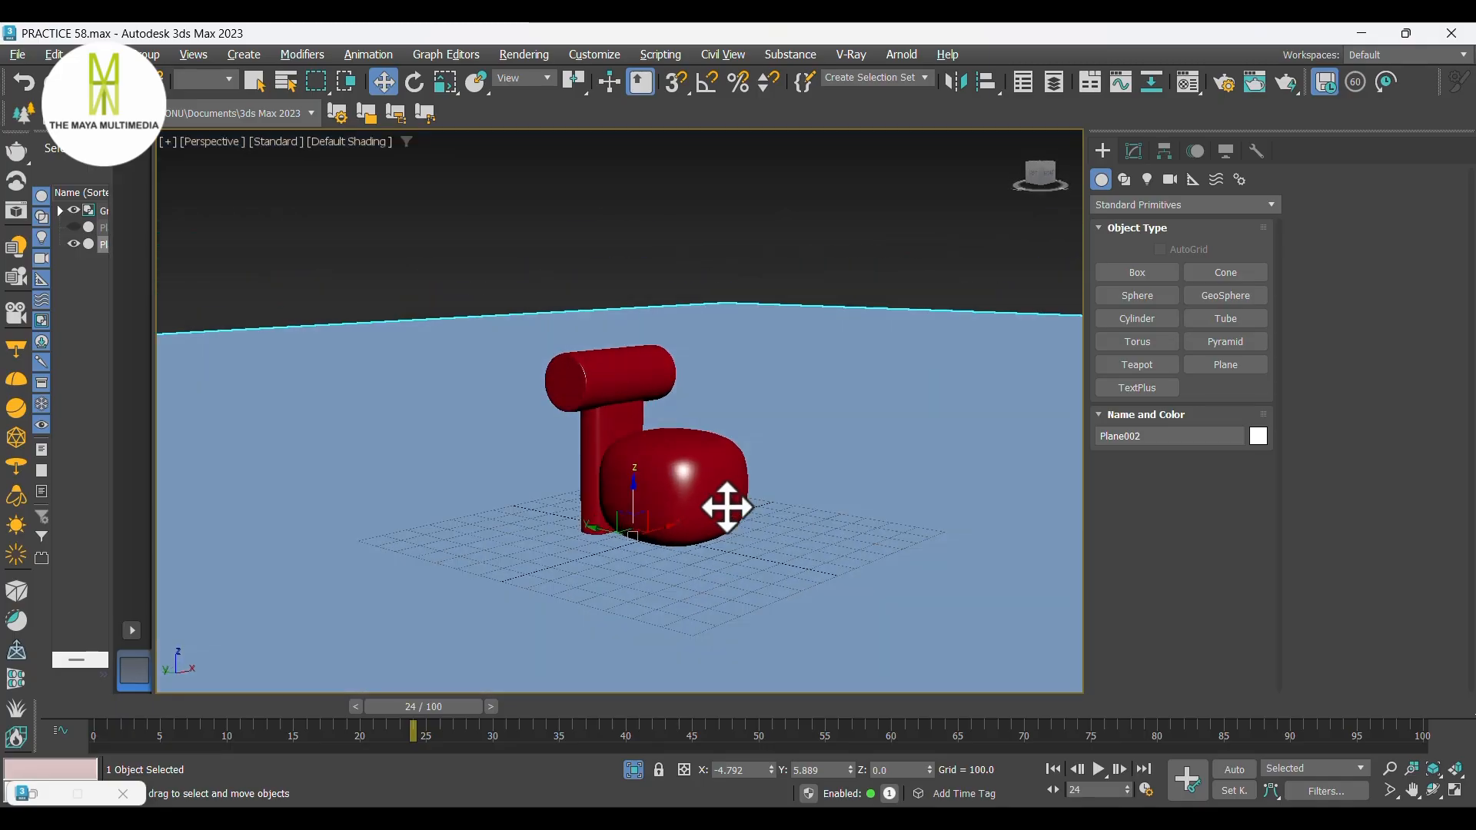
right_click(771, 347)
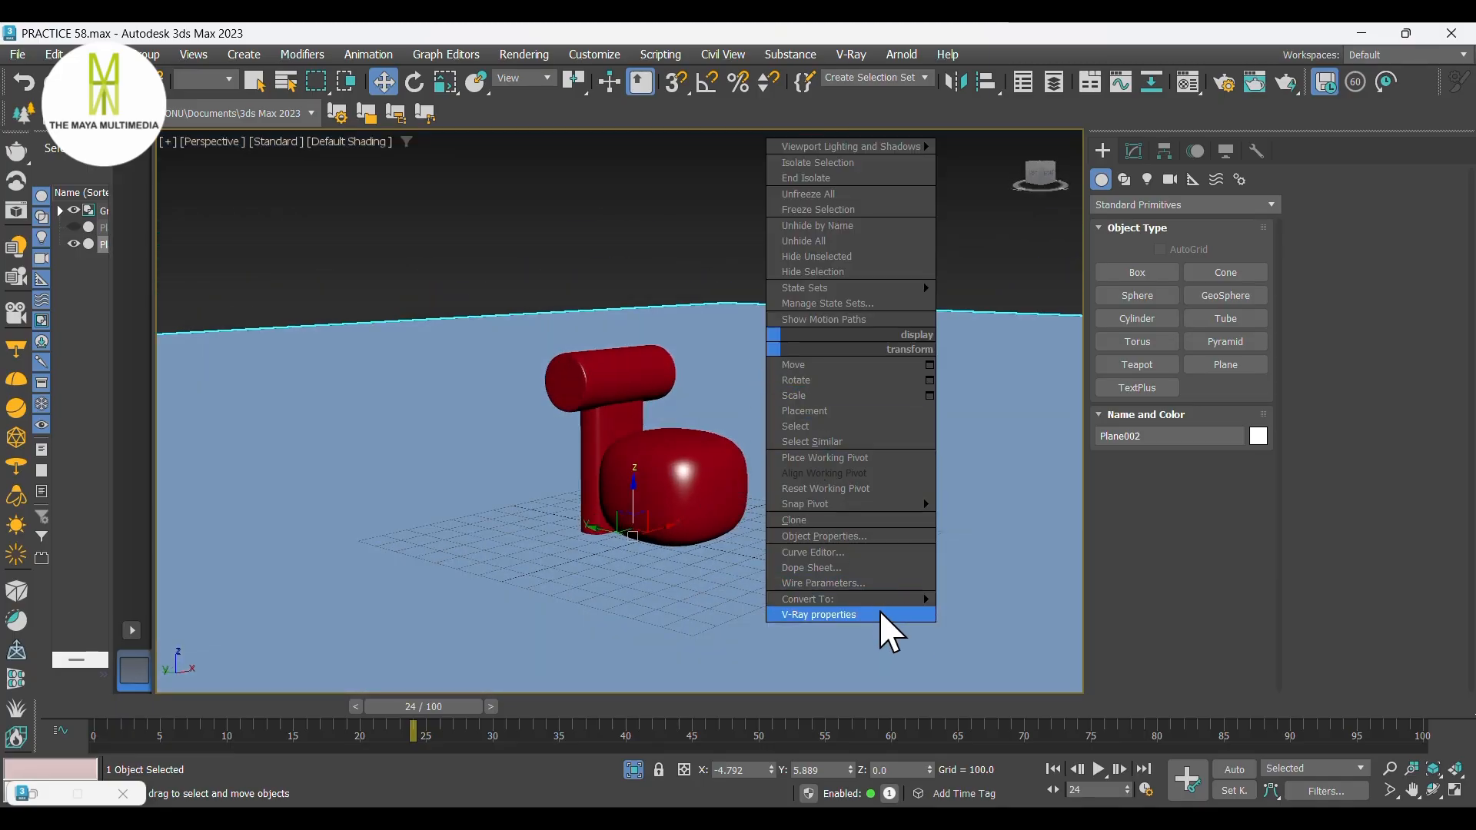
mouse_move(894, 601)
left_click(972, 615)
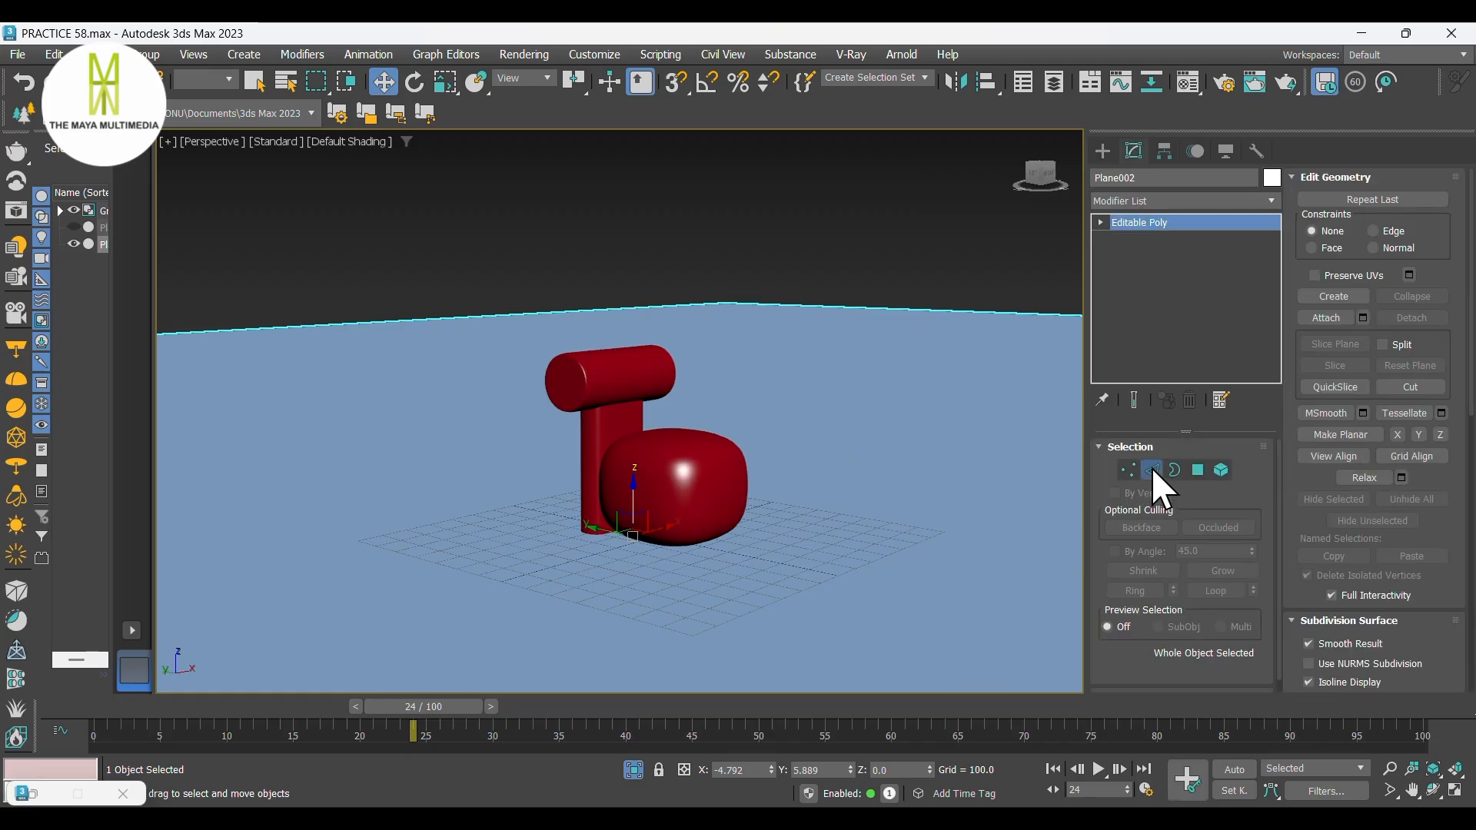
Step: Extend the plane's back edge upward to about Z 989 as a backdrop wall and leave edge editing
left_click(1151, 469)
scroll(556, 477, "down", 6)
middle_click_drag(487, 443, 634, 463)
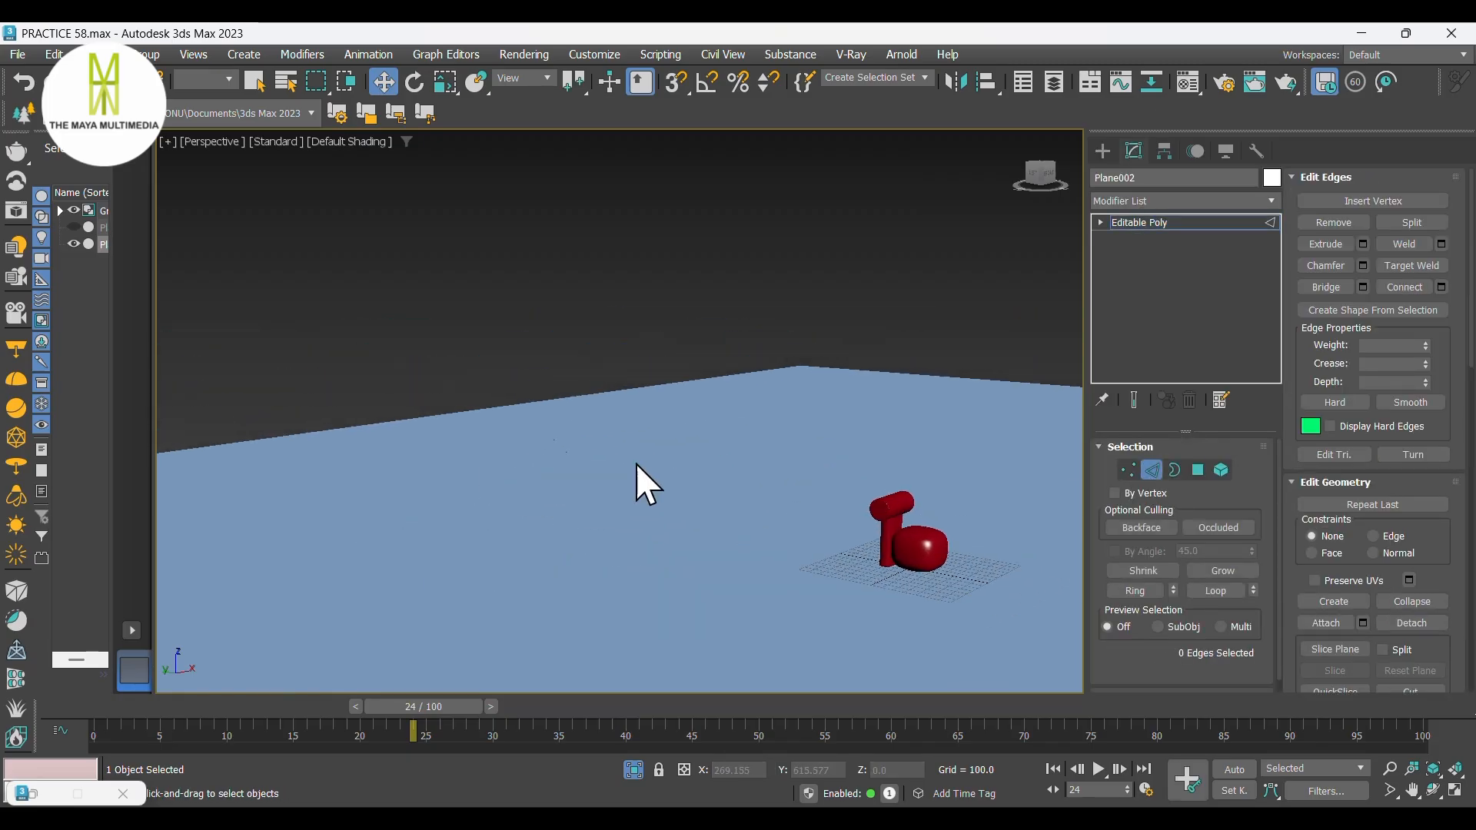
left_click_drag(491, 477, 500, 182)
scroll(648, 543, "down", 4)
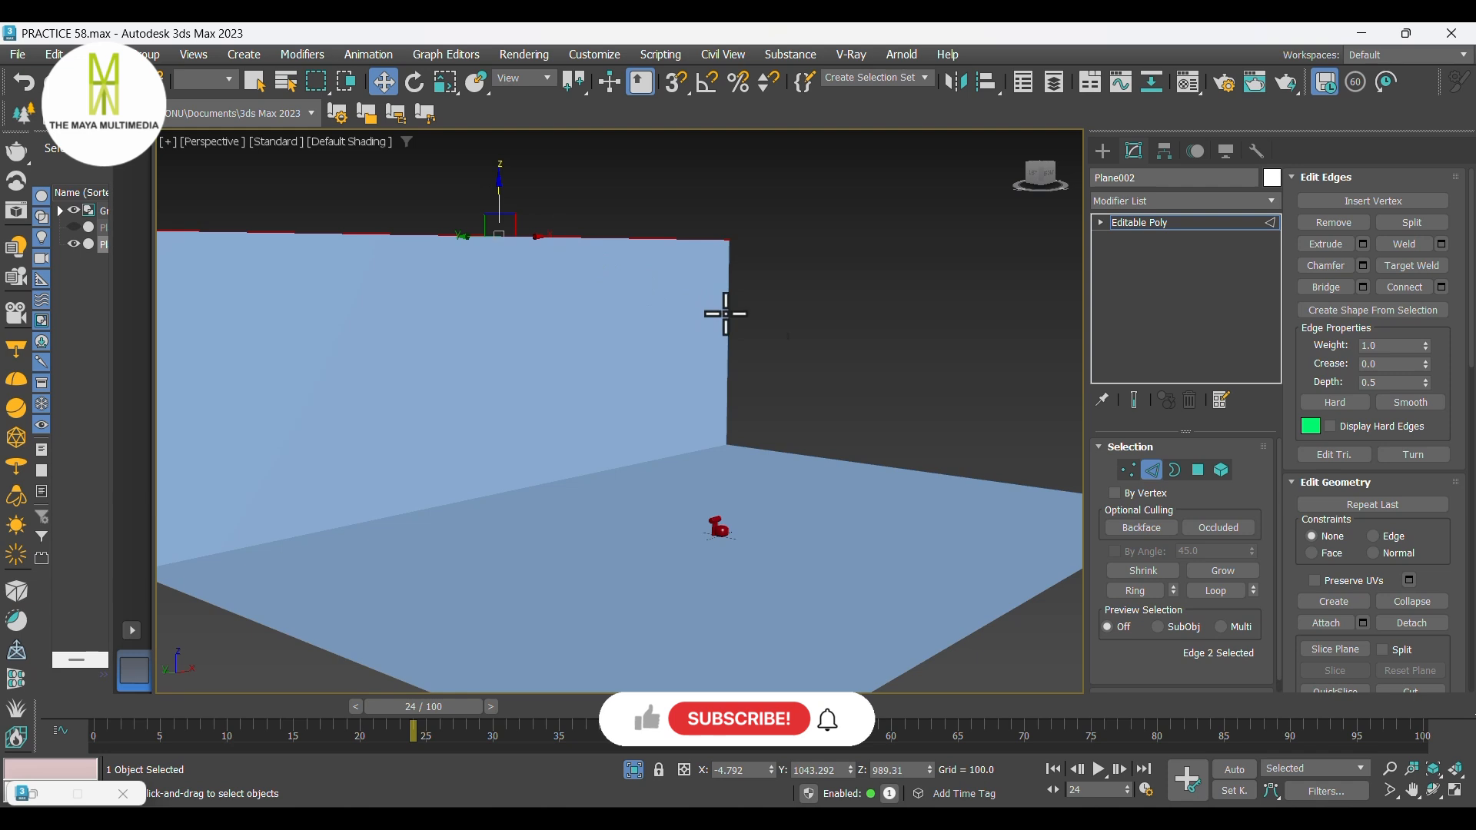
mouse_move(960, 405)
middle_mouse_down("alt")
mouse_move(926, 425)
mouse_move(944, 402)
middle_mouse_up("alt")
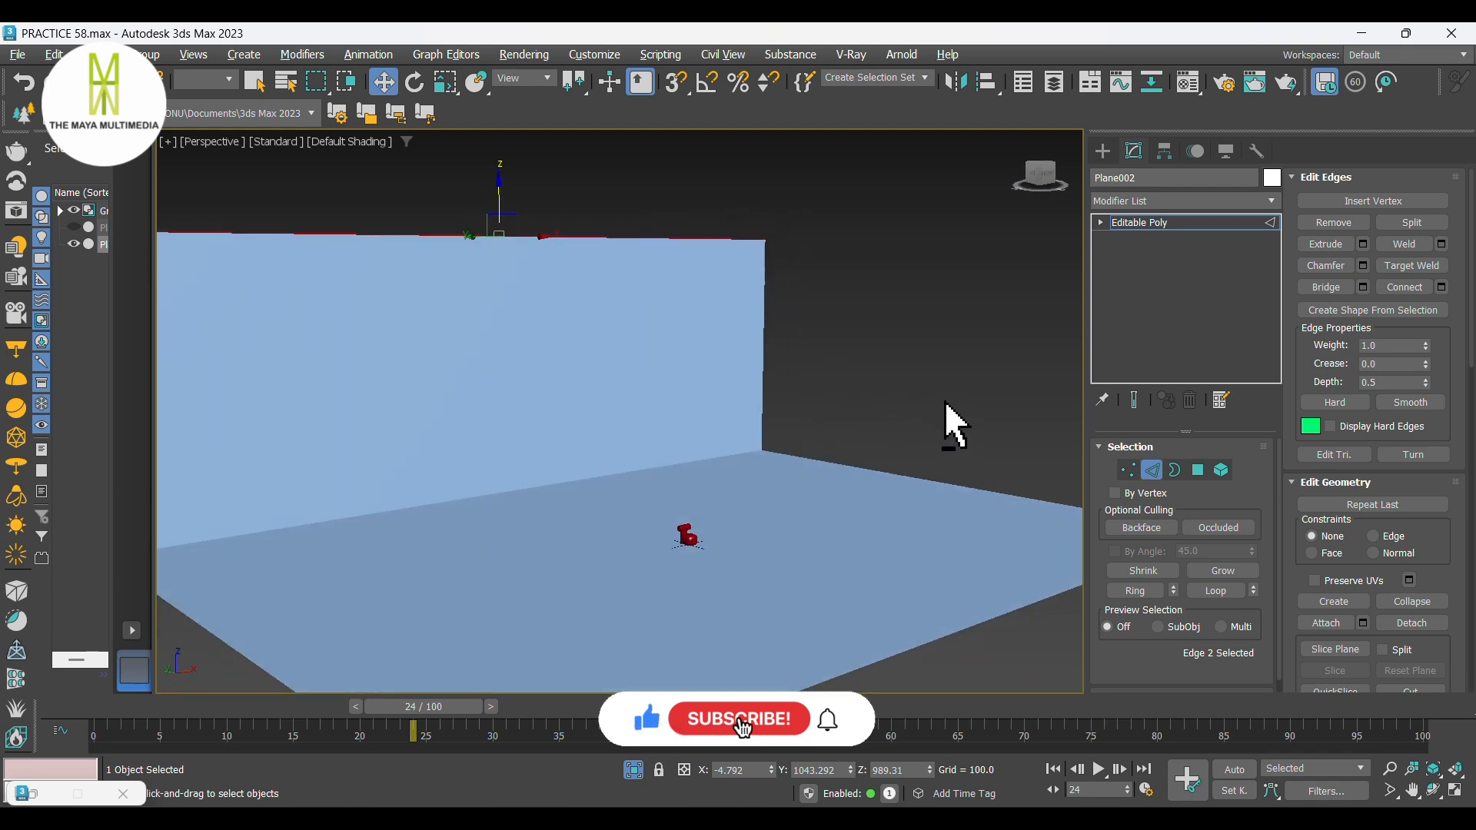
key("F4")
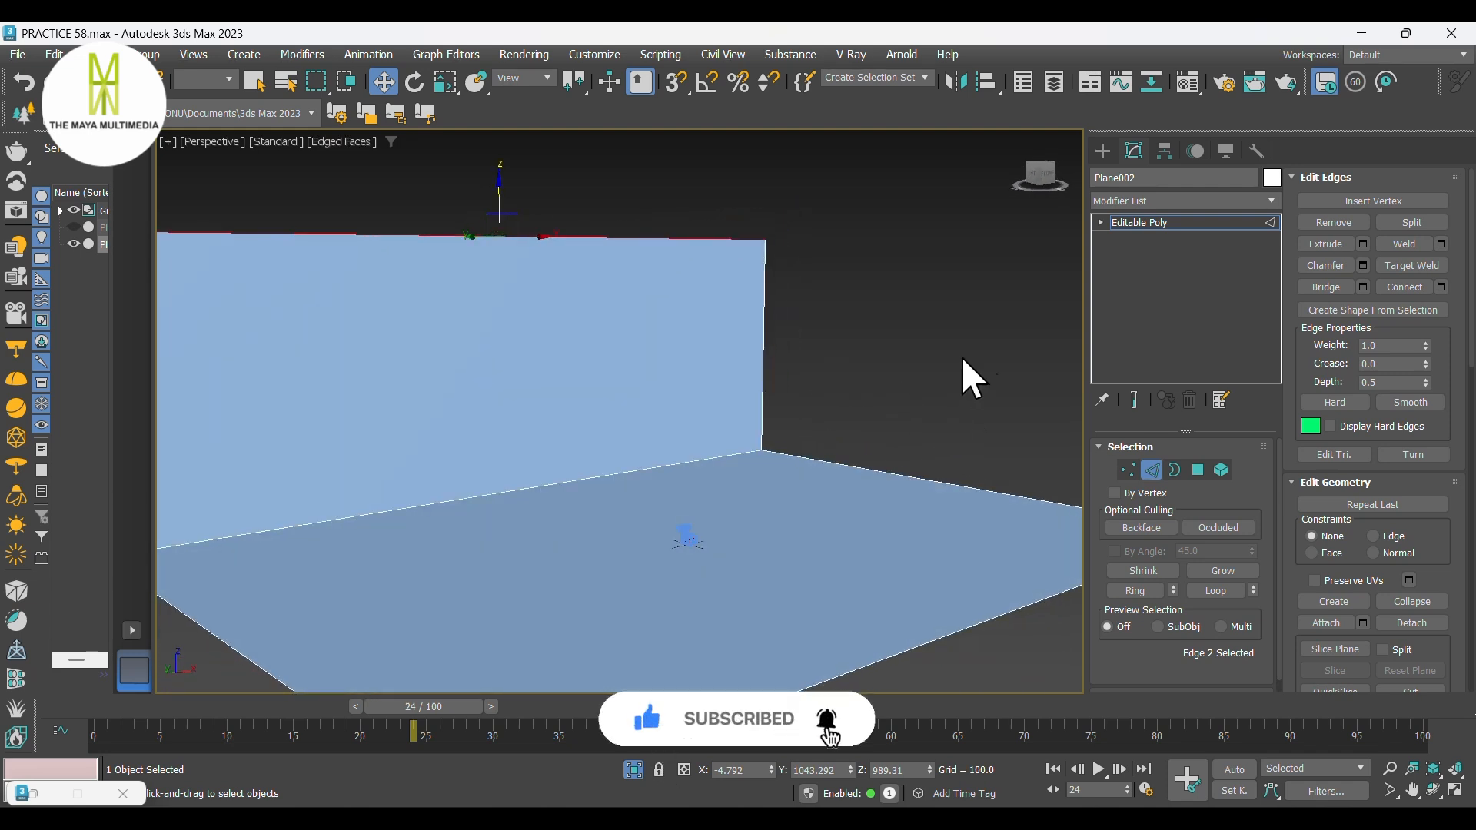
left_click(1104, 151)
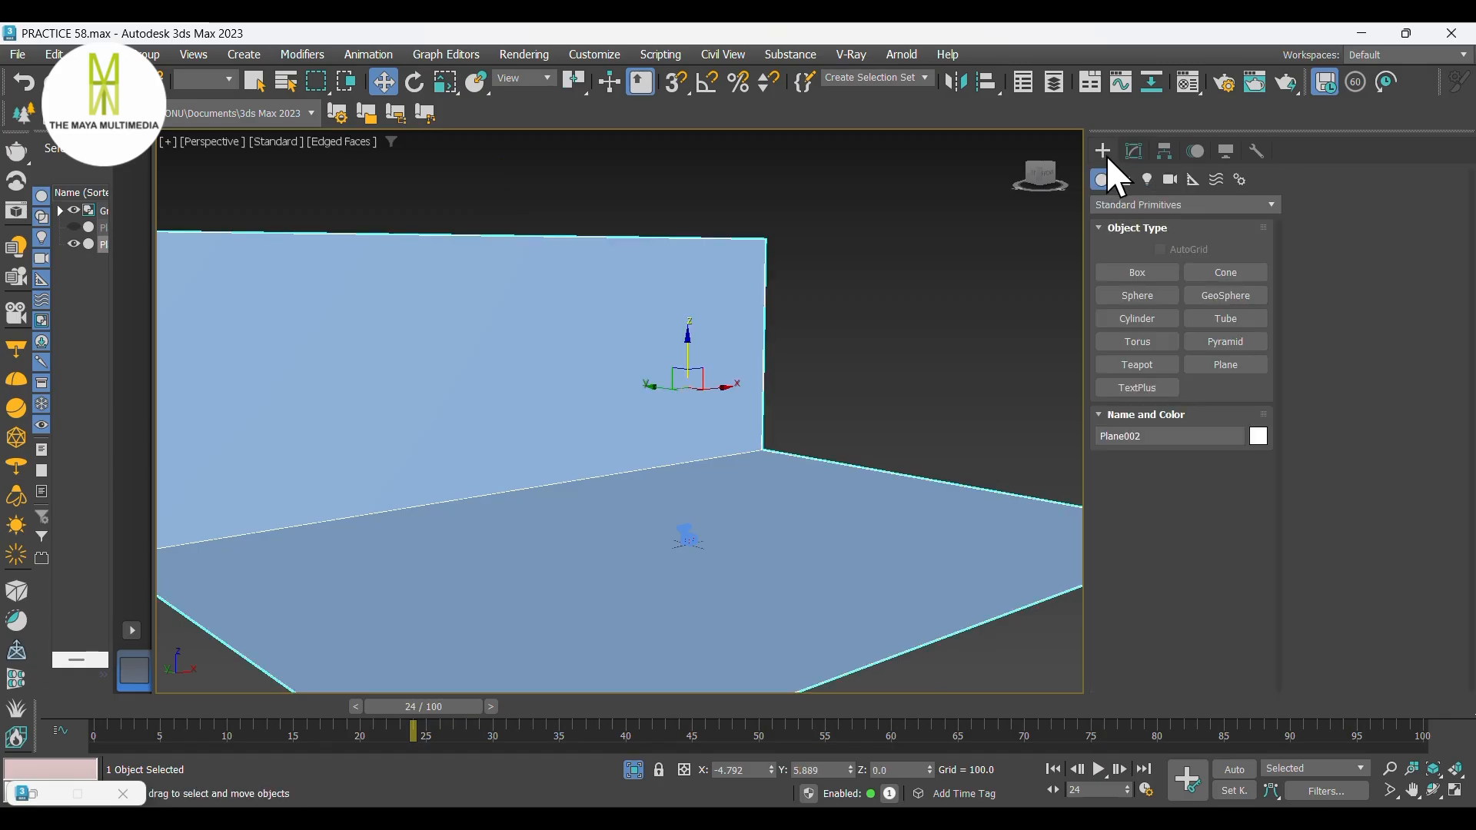
Step: Change the second sample slot in the Material Editor to a VRayMtl material
key("m")
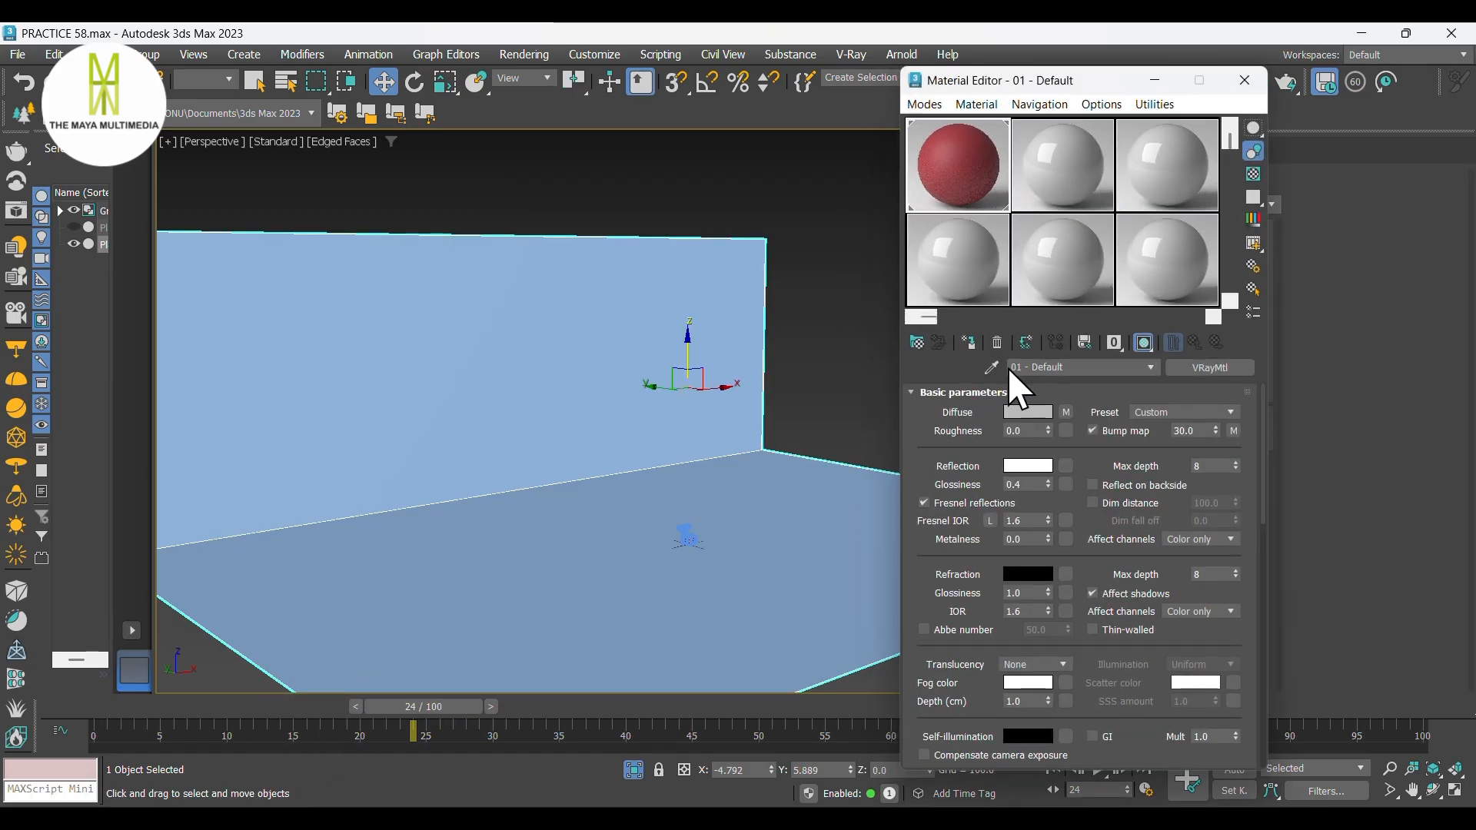
mouse_move(800, 398)
middle_mouse_down()
mouse_move(768, 366)
mouse_move(763, 409)
middle_mouse_up()
key("F4")
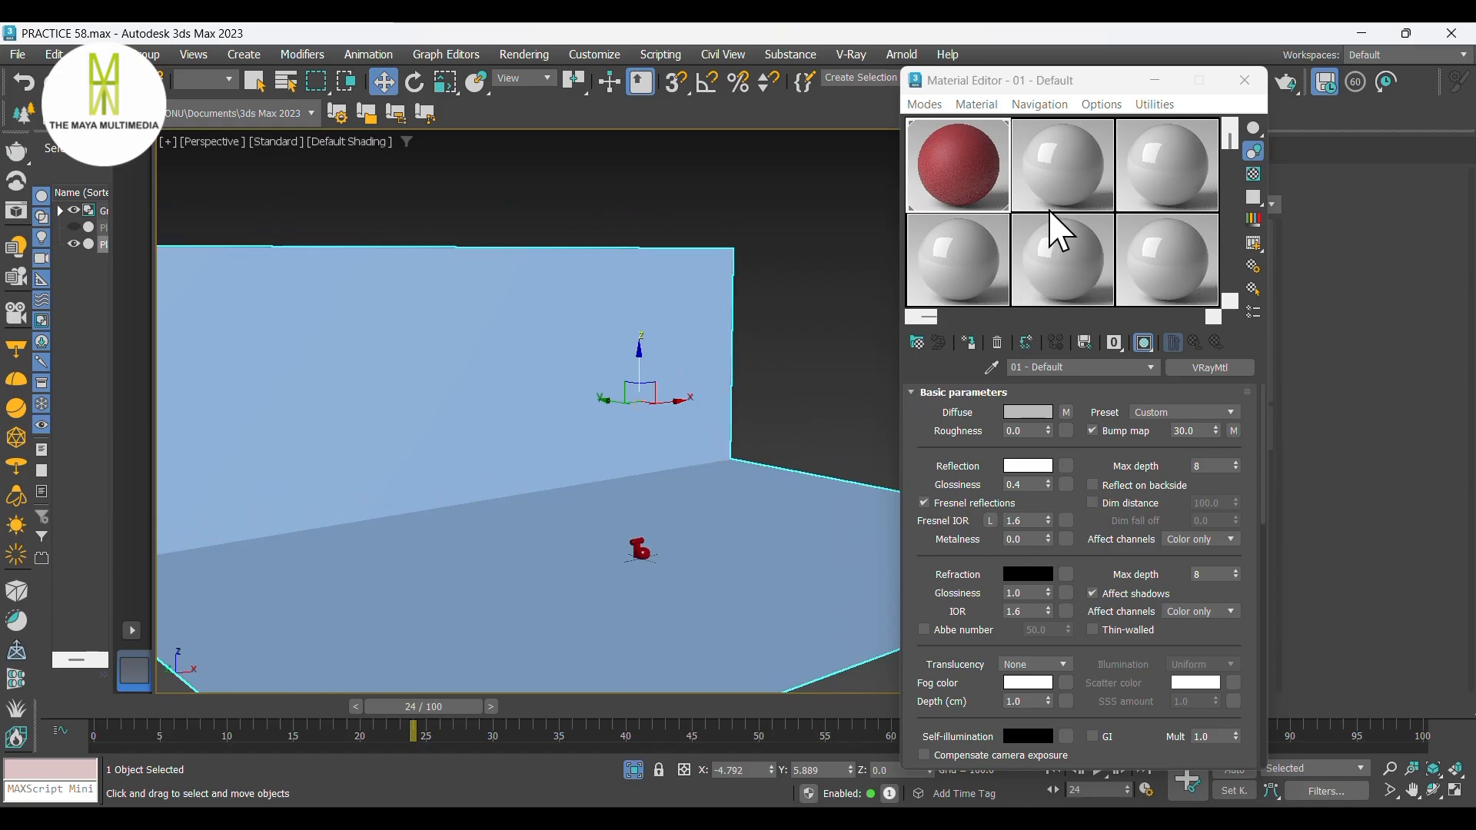
left_click(1060, 186)
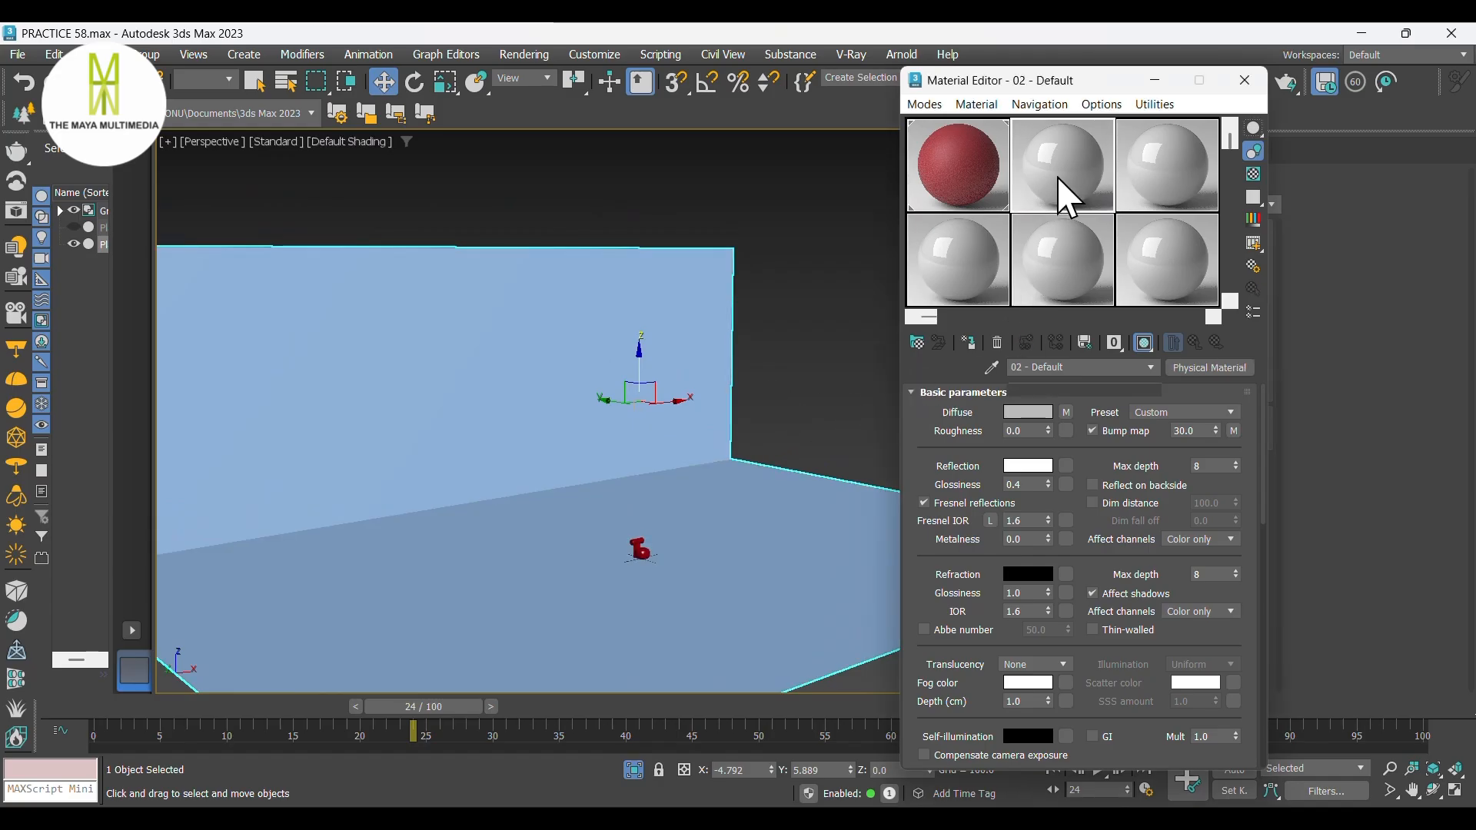
left_click(1197, 367)
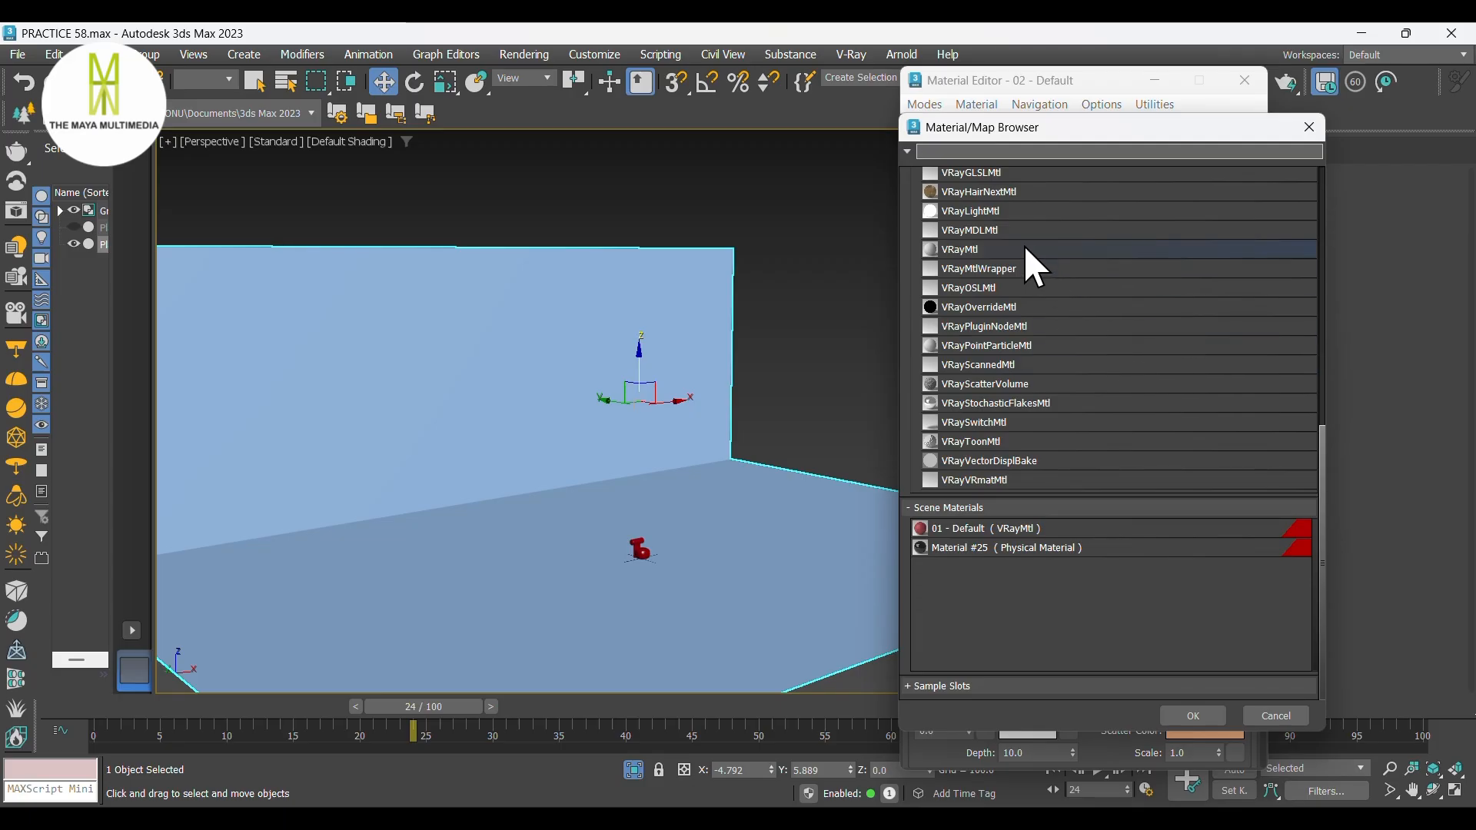
left_click(1025, 248)
left_click(1169, 713)
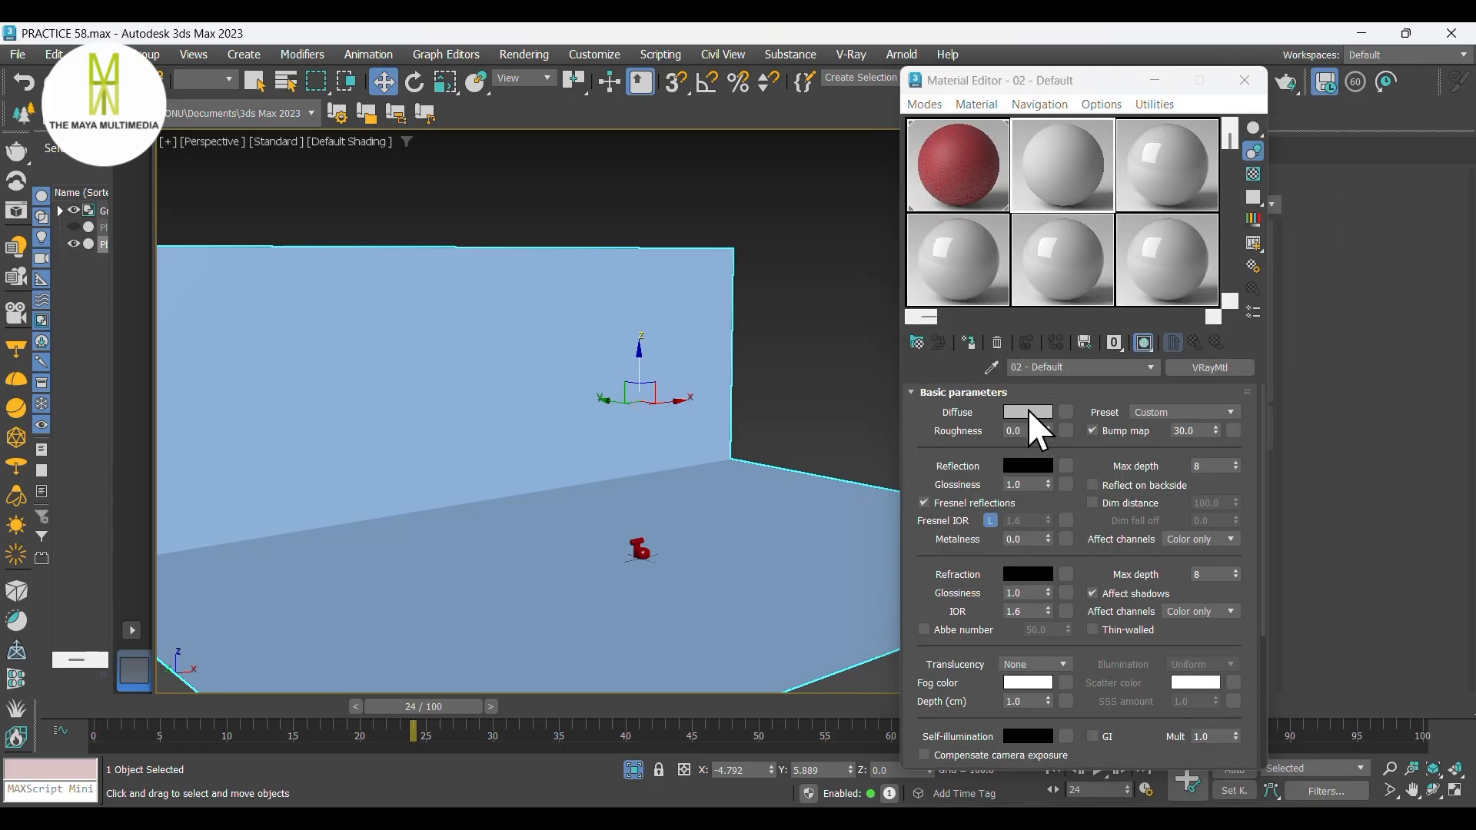
Step: Set the new material's diffuse color to dark gray with a value of 50
left_click(1027, 412)
left_click_drag(767, 256, 767, 241)
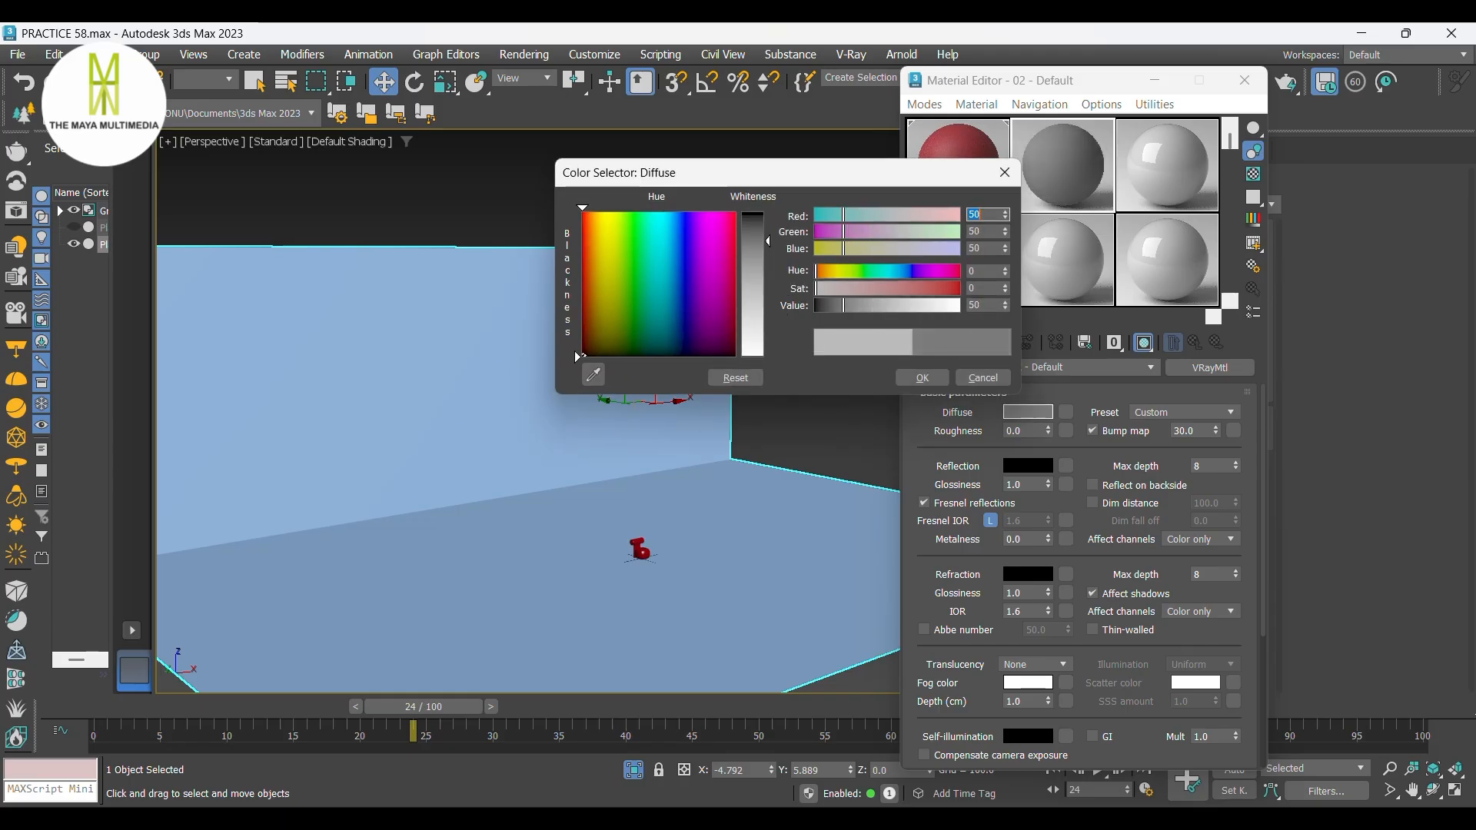
left_click(918, 378)
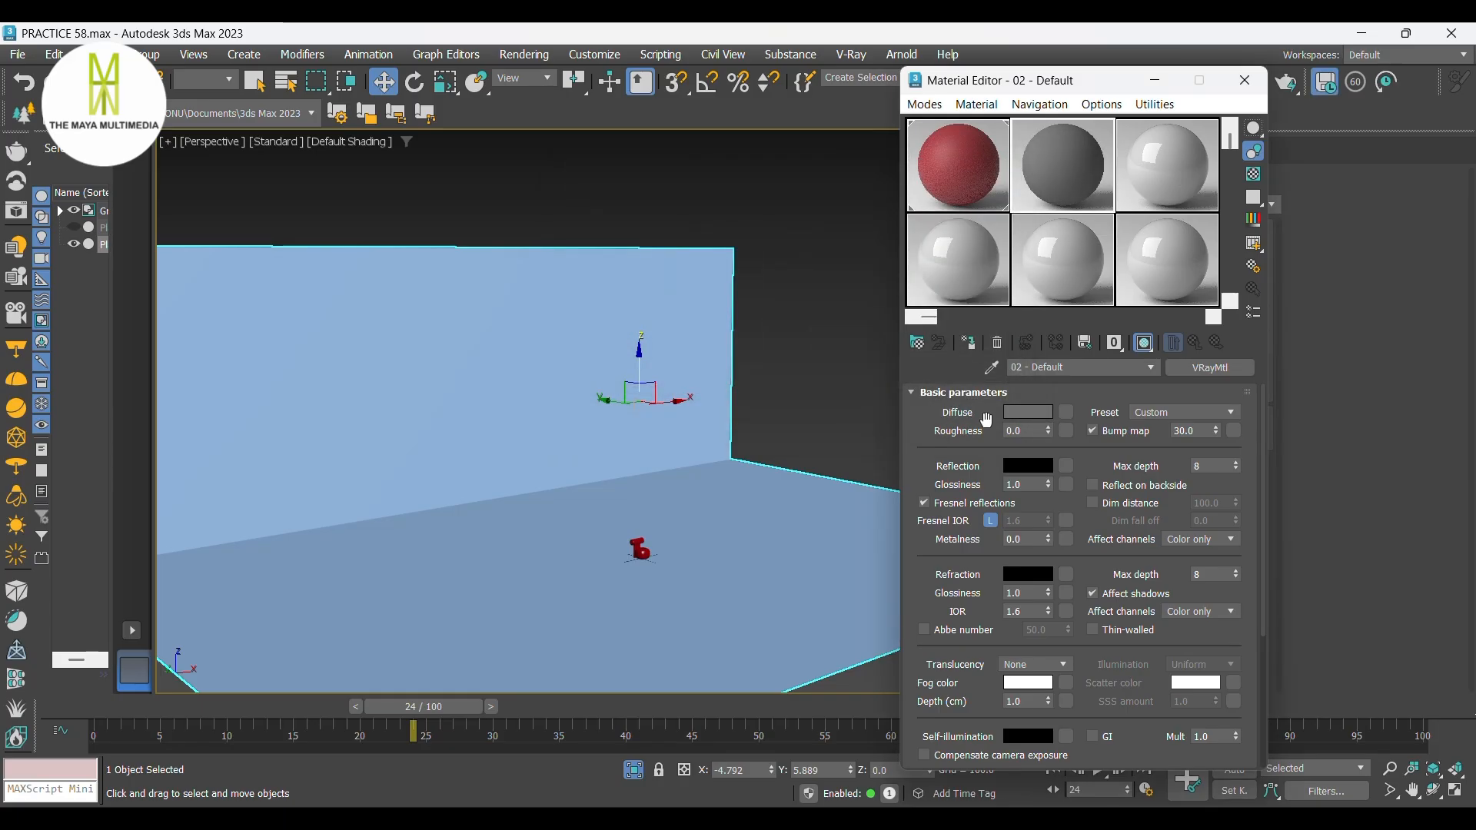
Step: Unlock the material's Fresnel IOR and set its reflection glossiness to 0.65
left_click(990, 521)
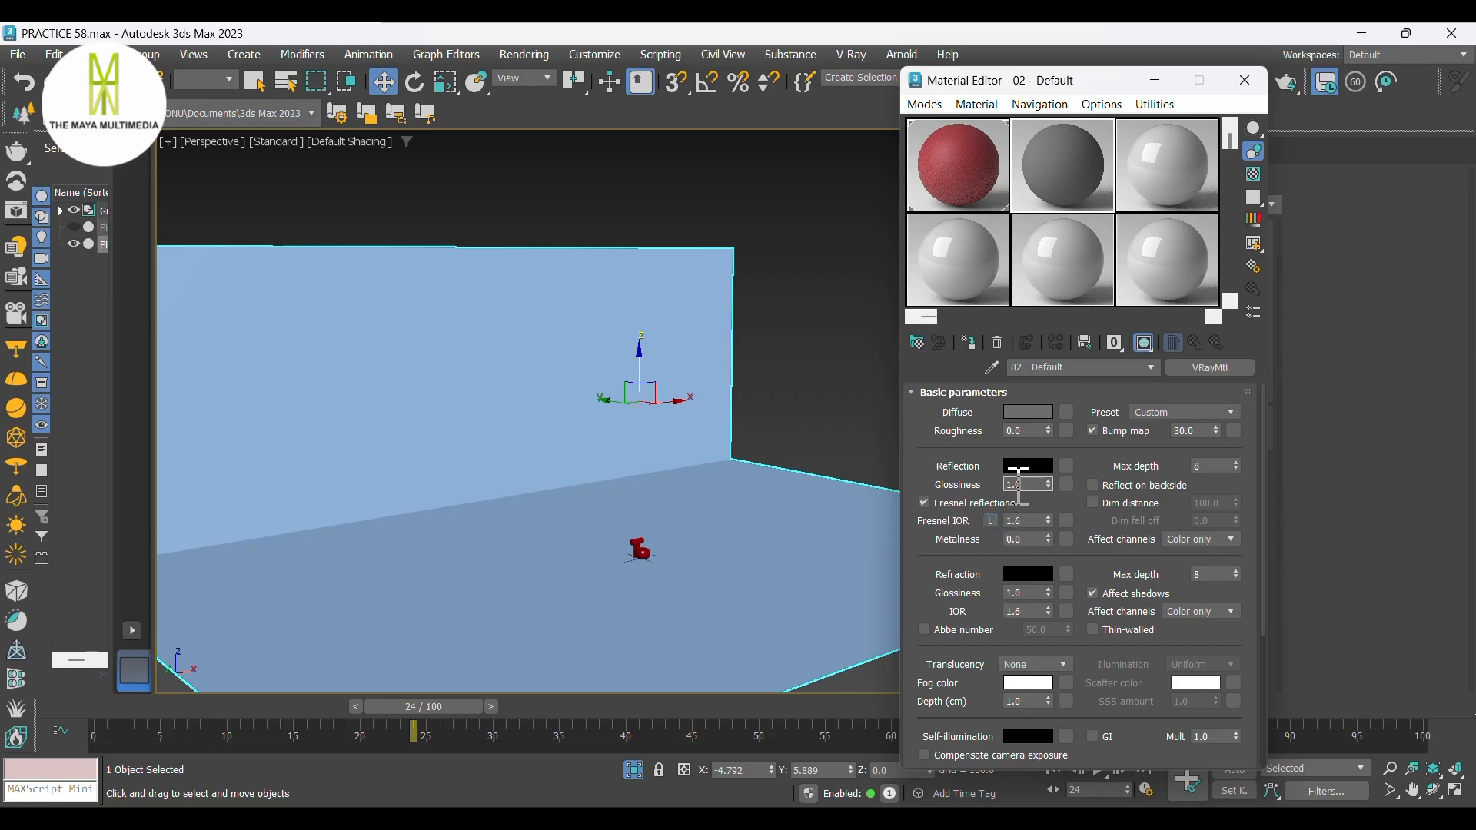
type("0.4")
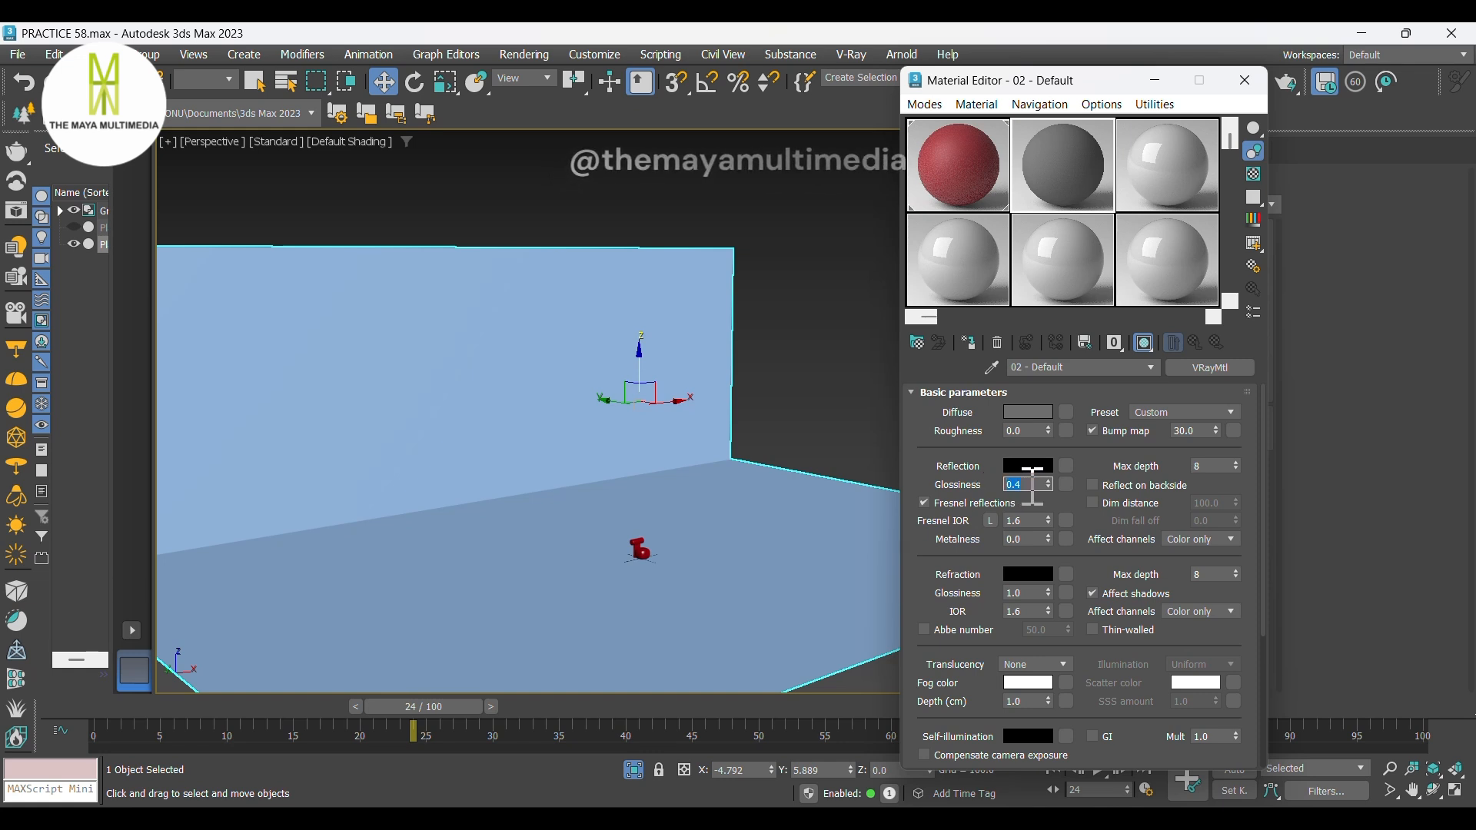
key("BackSpace")
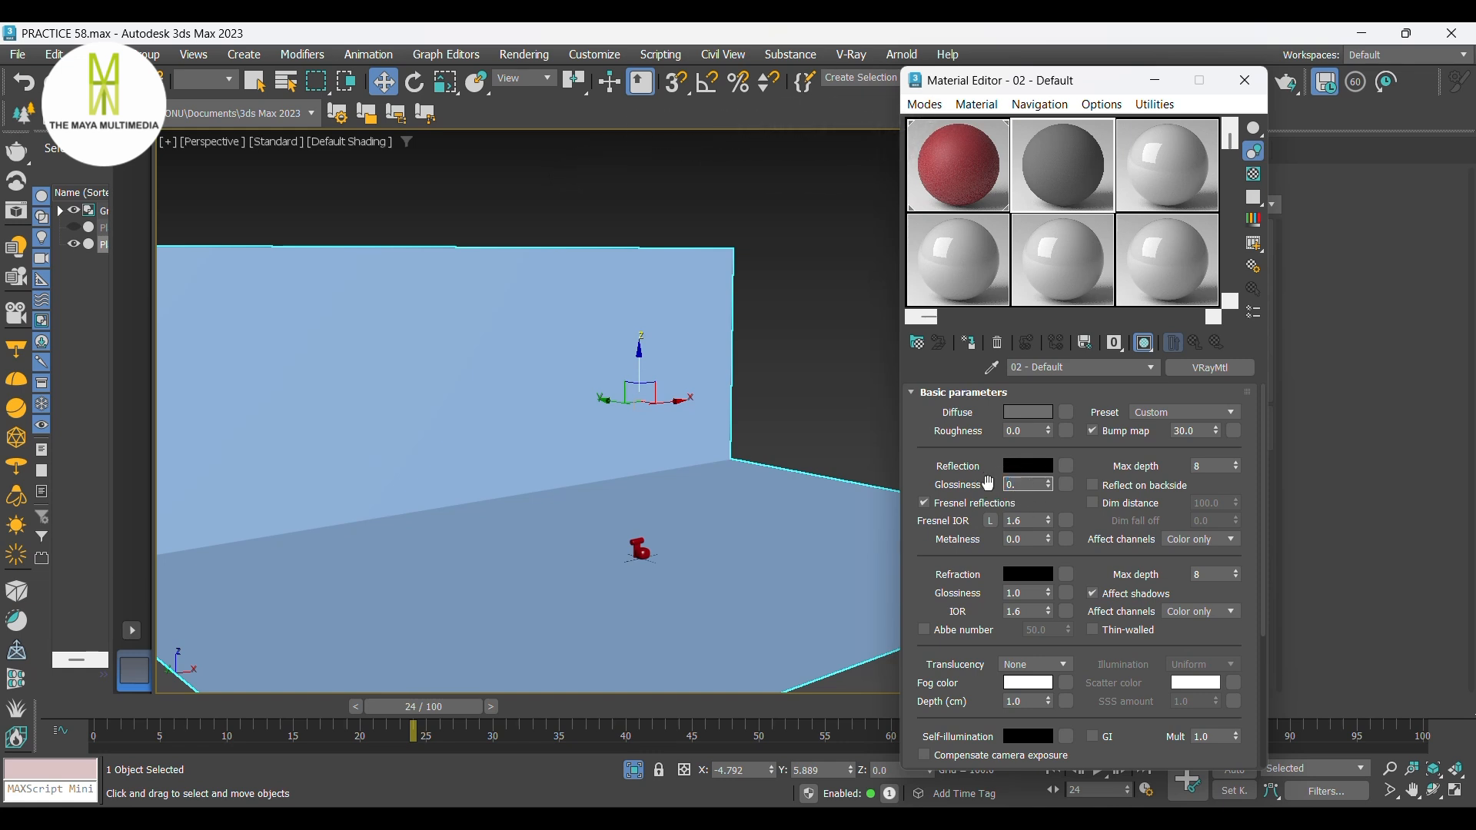
type("65")
Step: Set the reflection color to pure white (255) and assign the material to the backdrop plane
left_click(1026, 465)
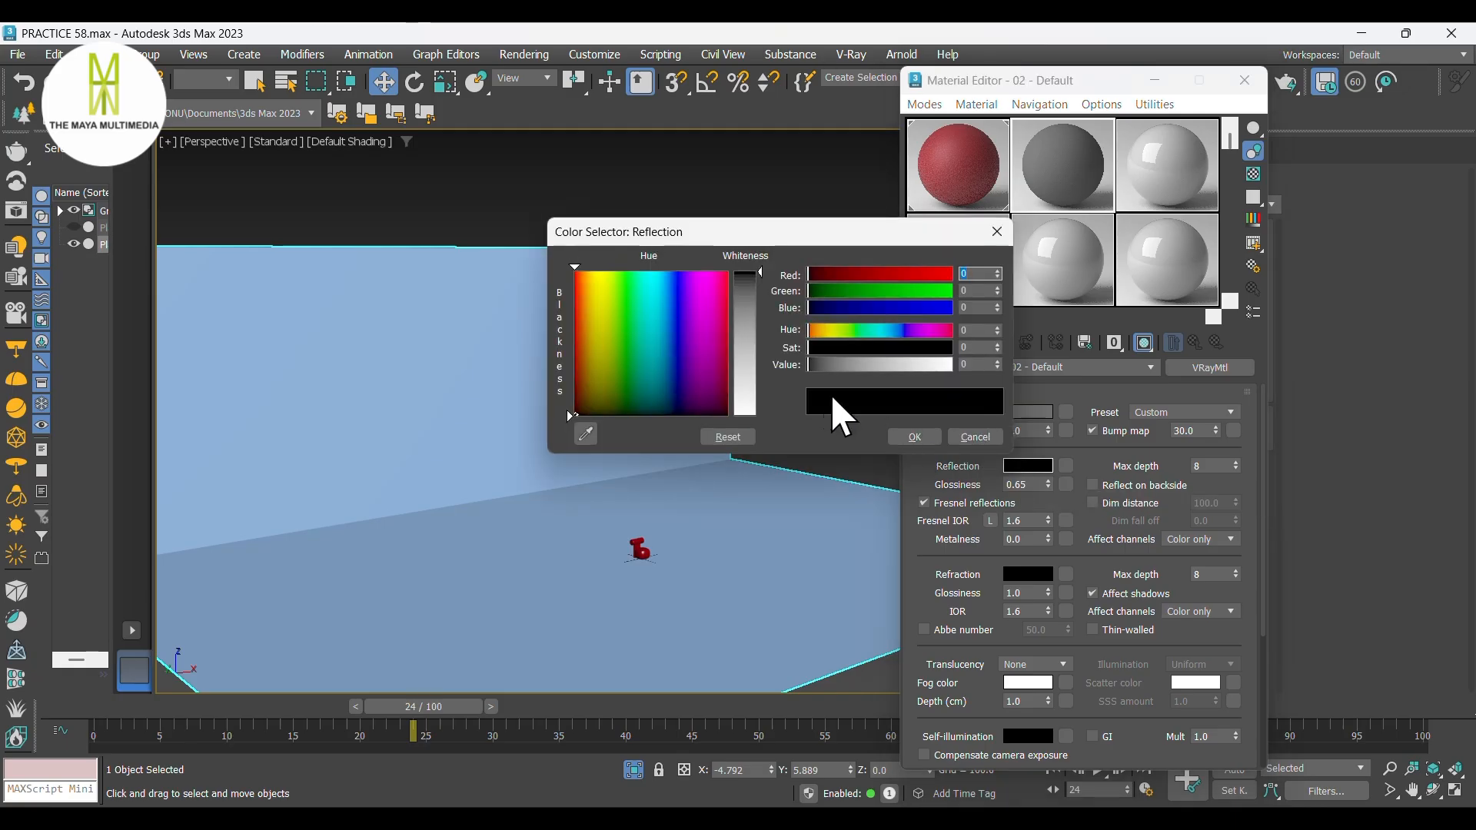
left_click(746, 415)
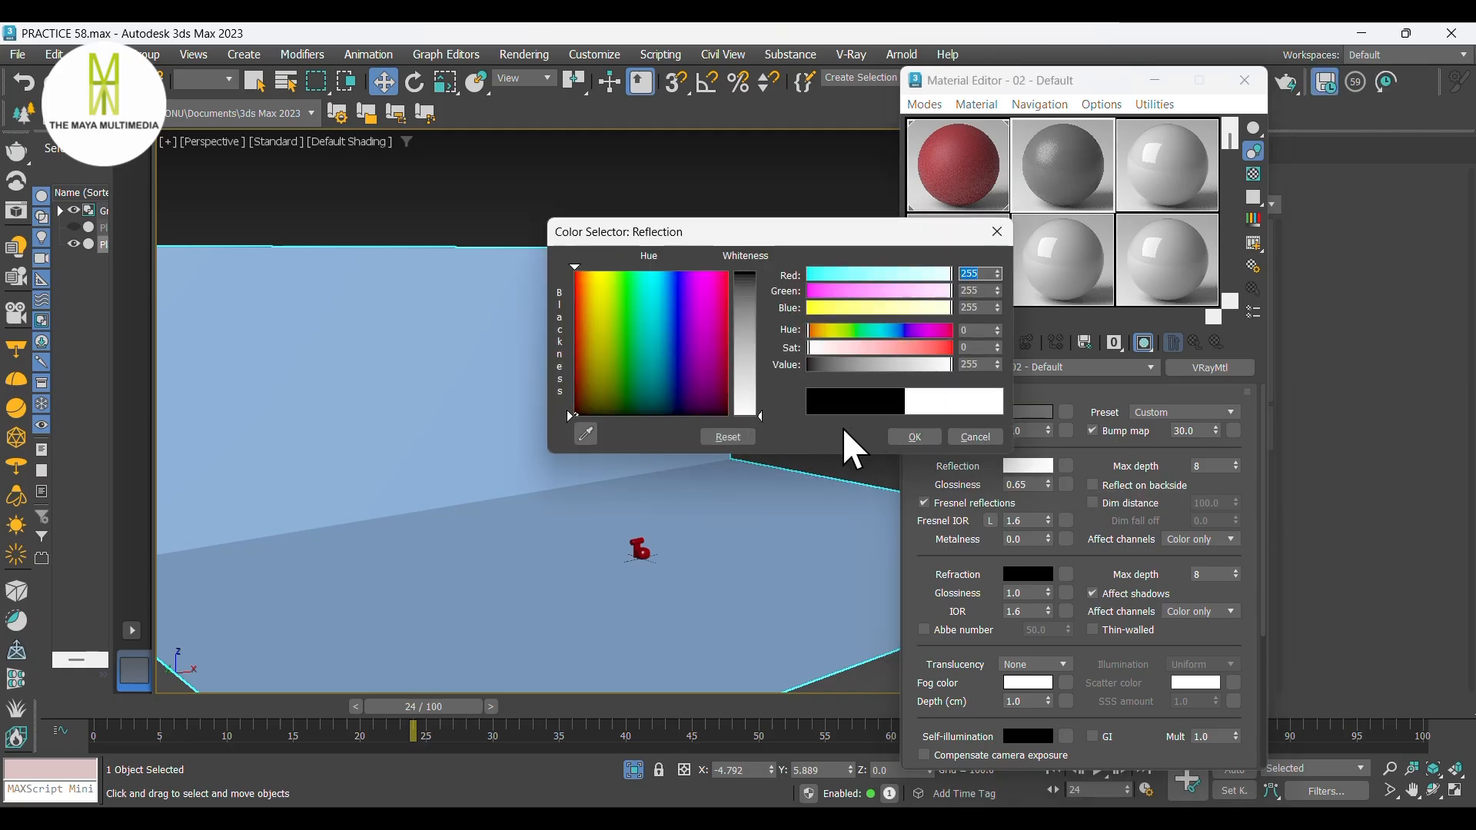
left_click(901, 435)
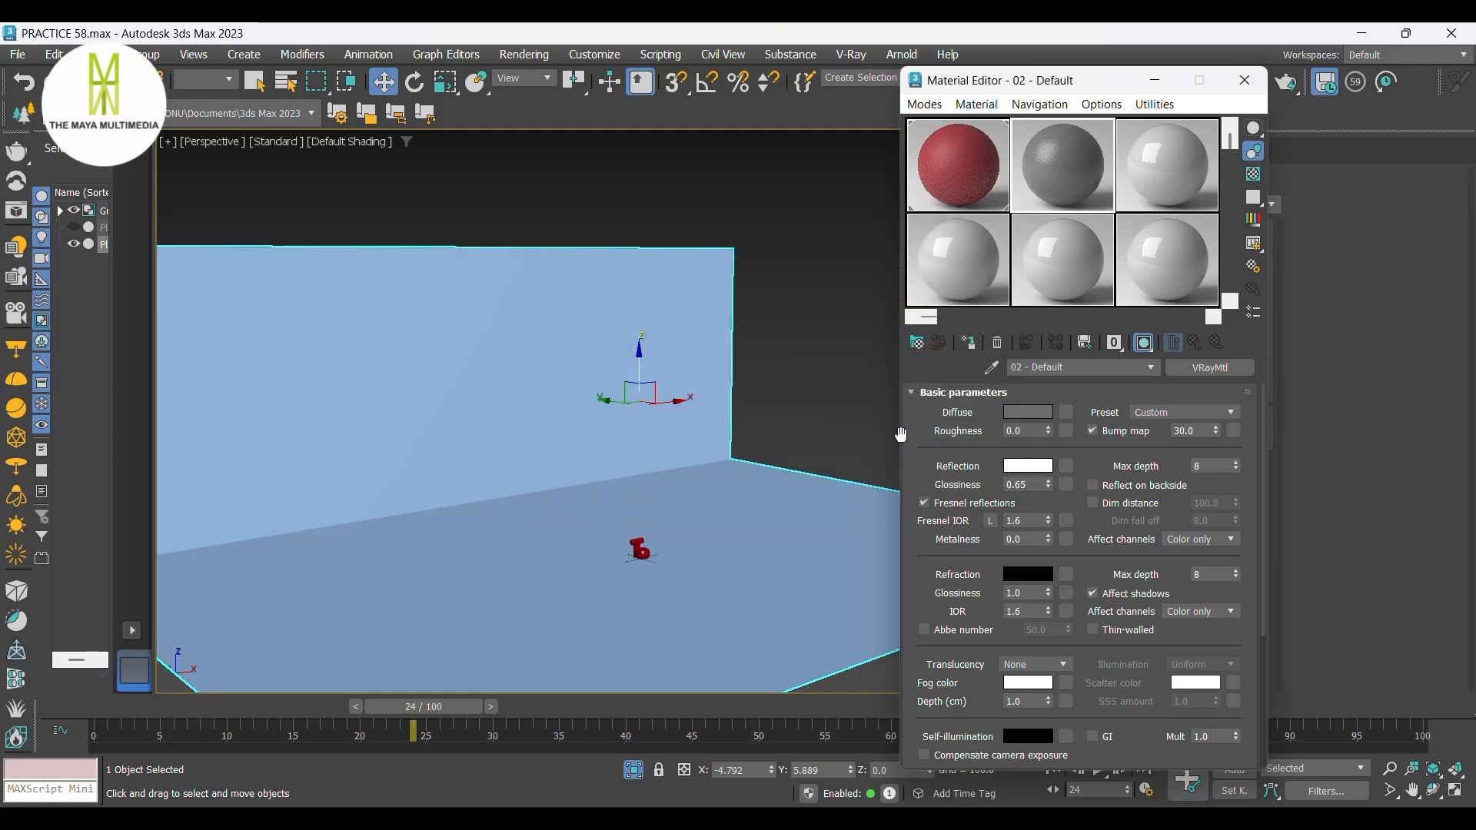
left_click(970, 344)
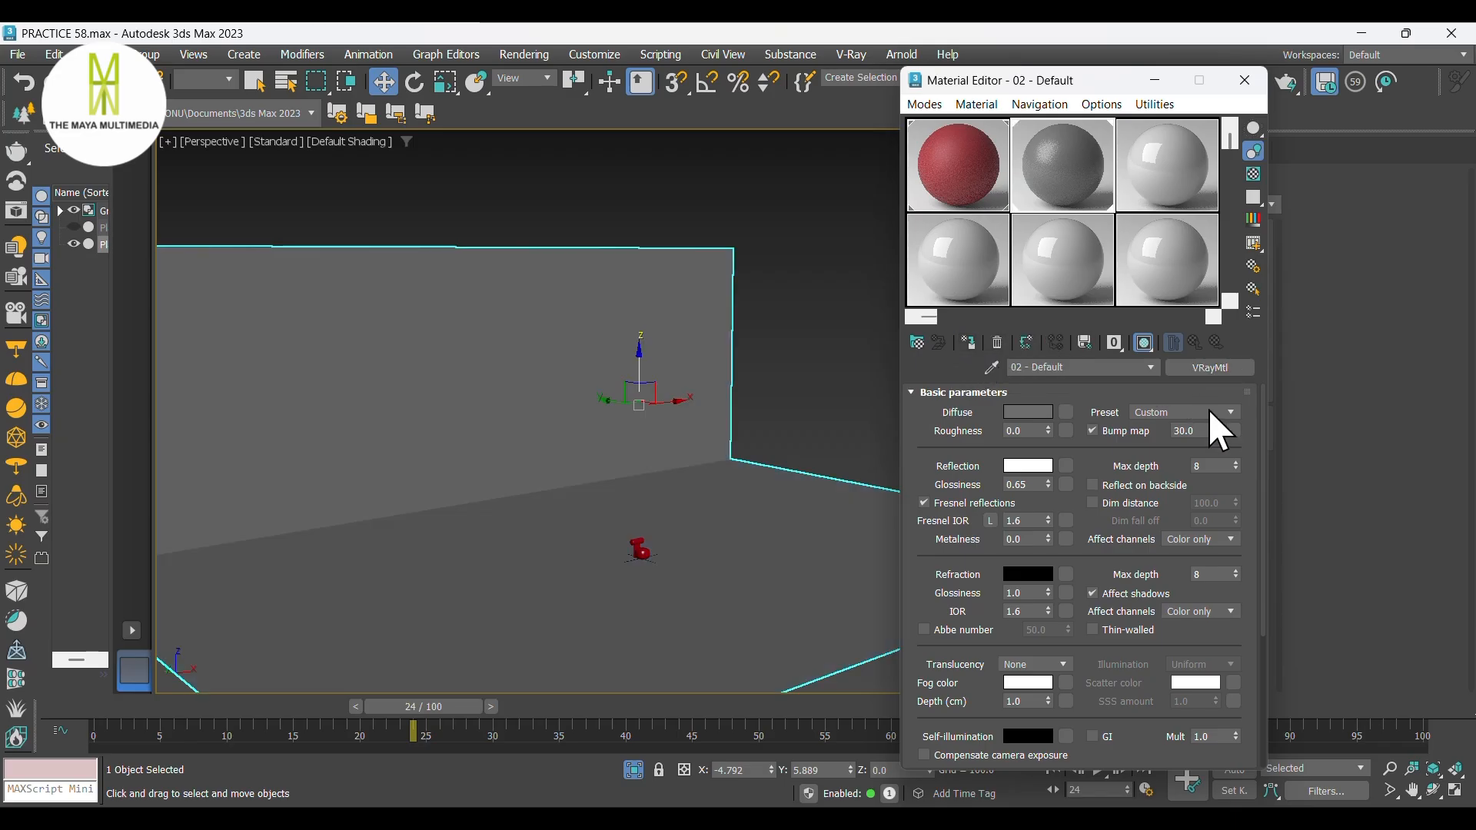
Step: Add a Noise map to the material's bump slot with a noise size of 0.1
left_click(1232, 431)
scroll(1076, 553, "down", 3)
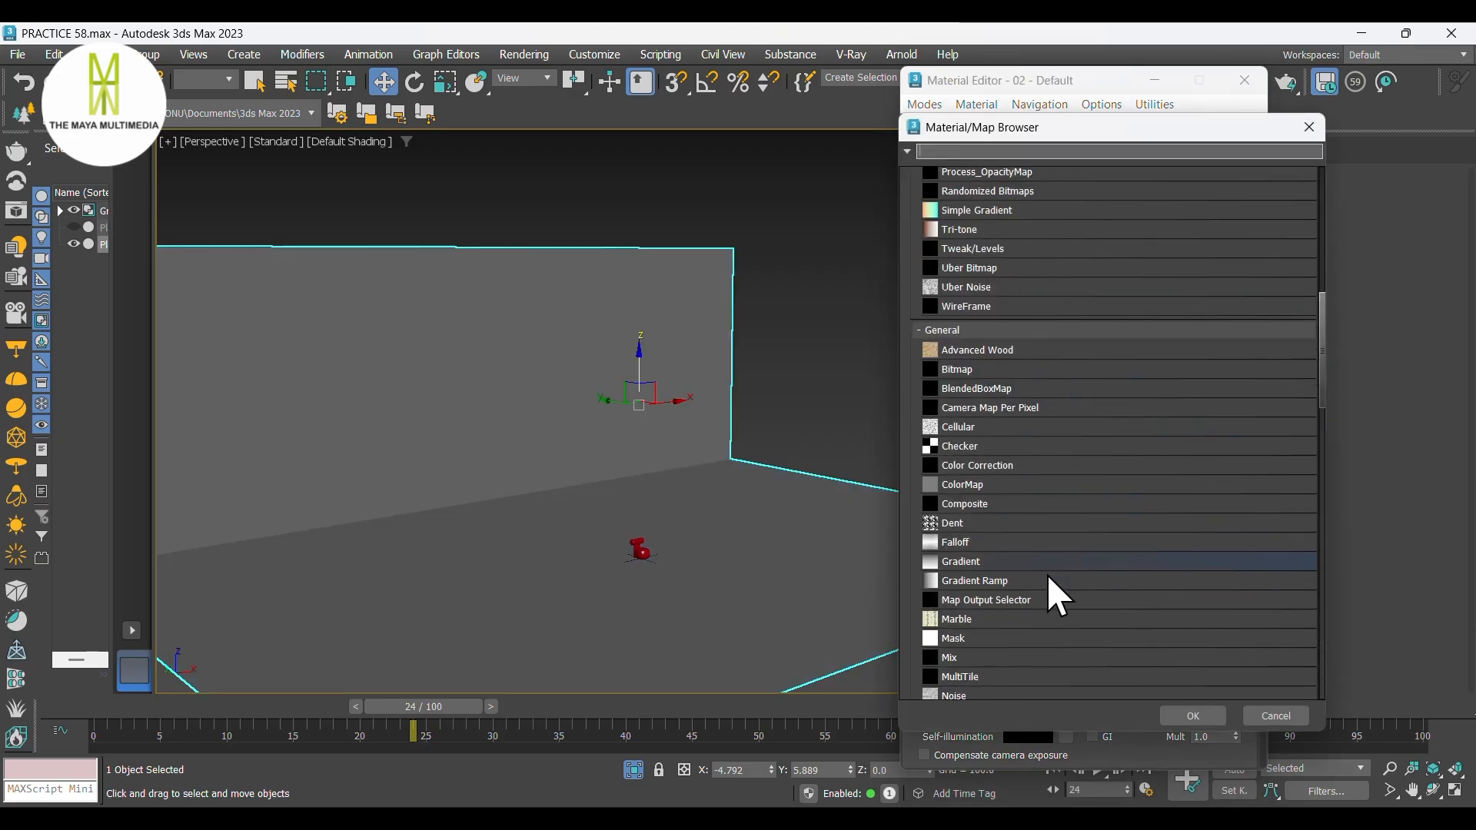
scroll(999, 604, "down", 1)
left_click(988, 604)
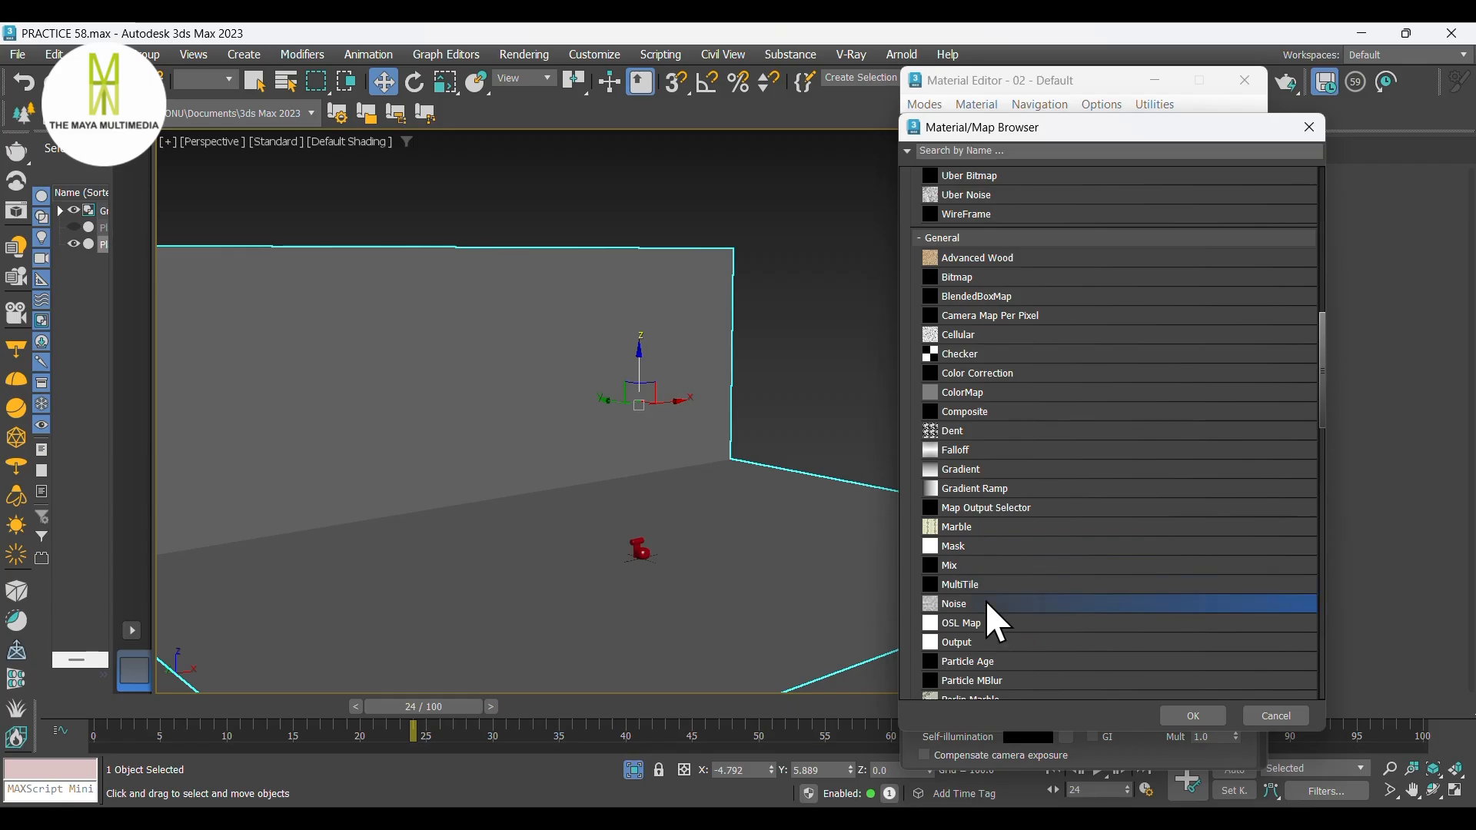
left_click(1191, 715)
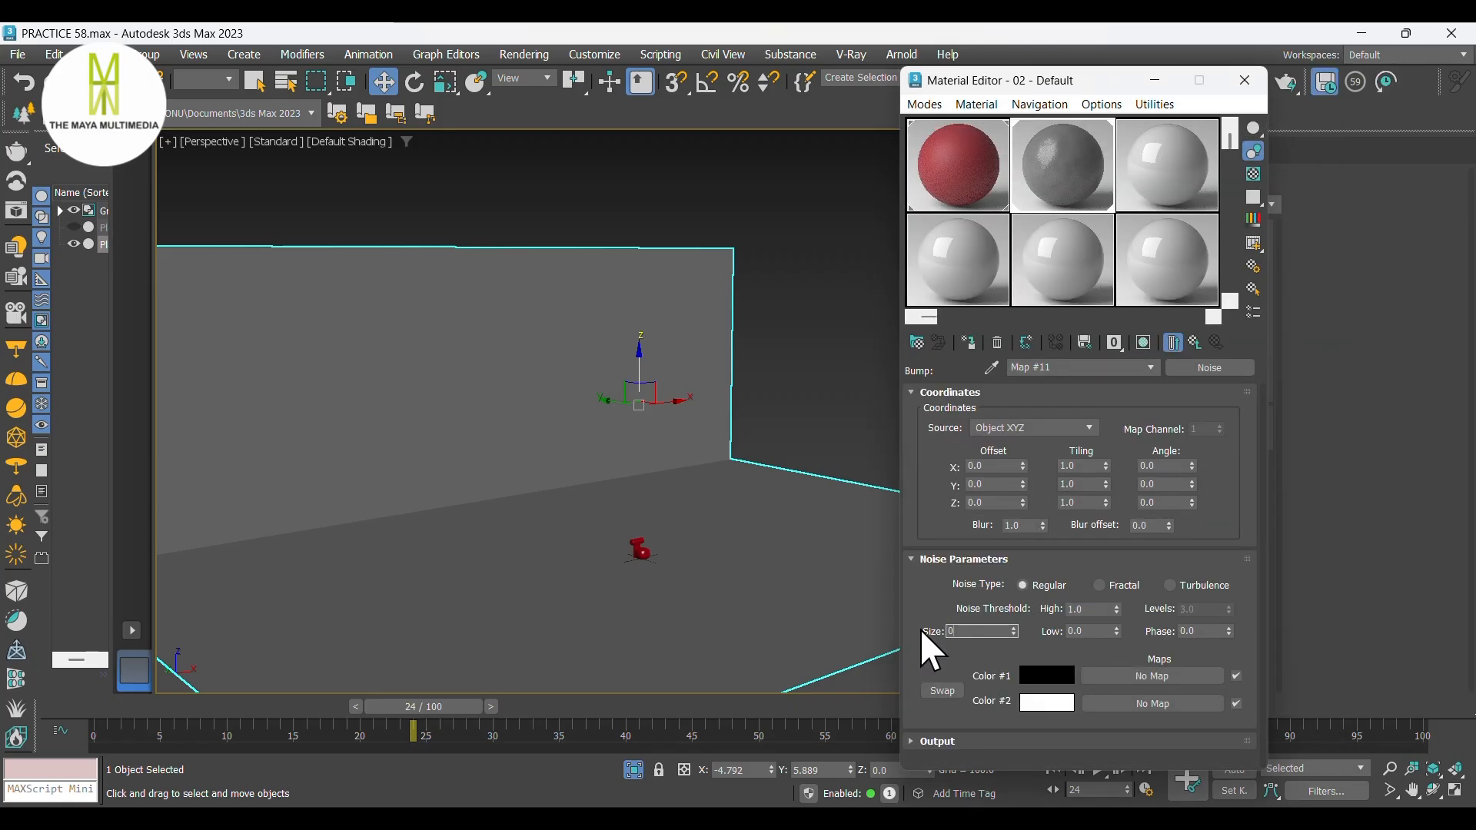
type("0.1")
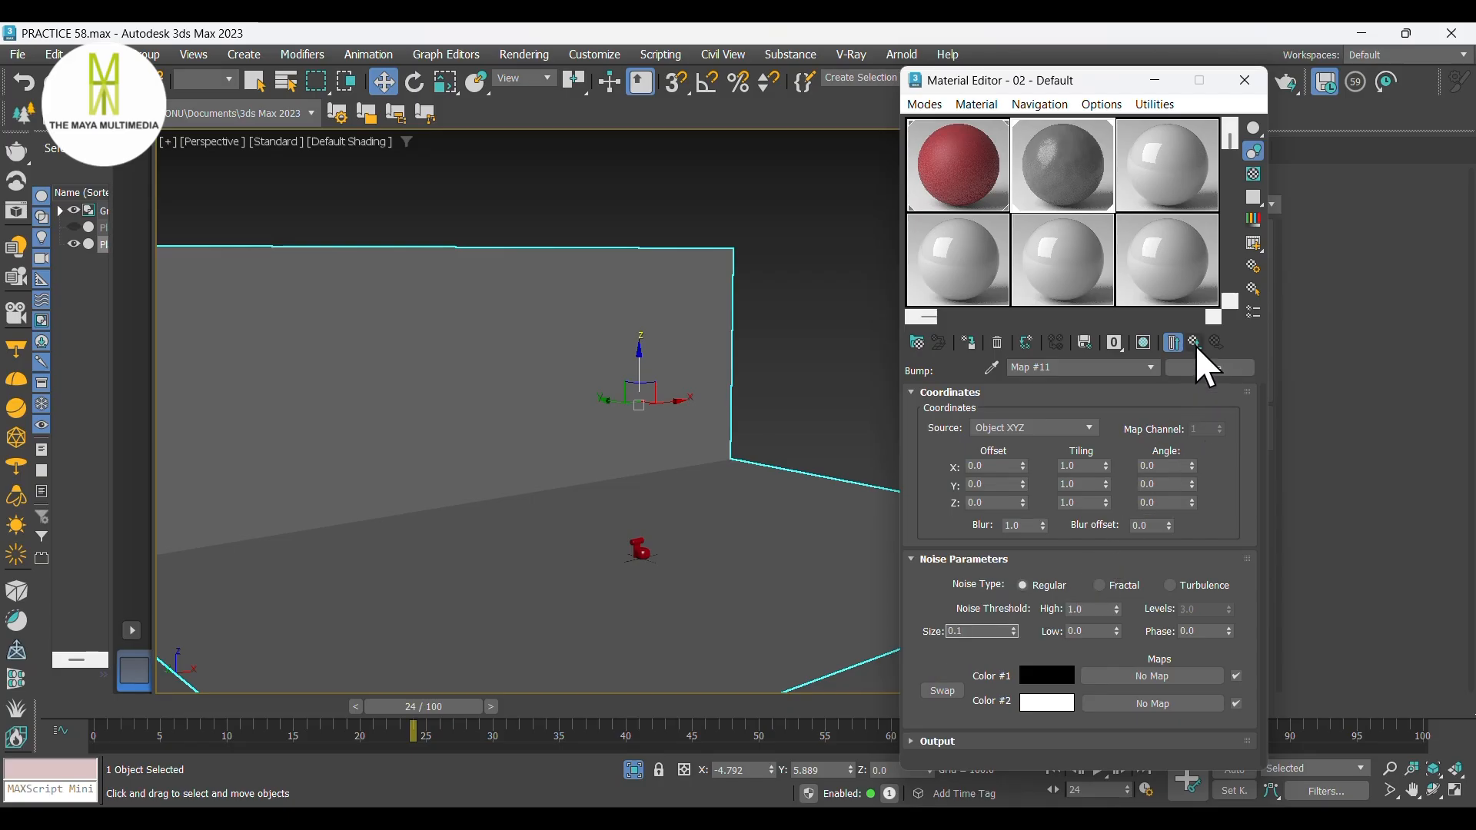
left_click(1195, 344)
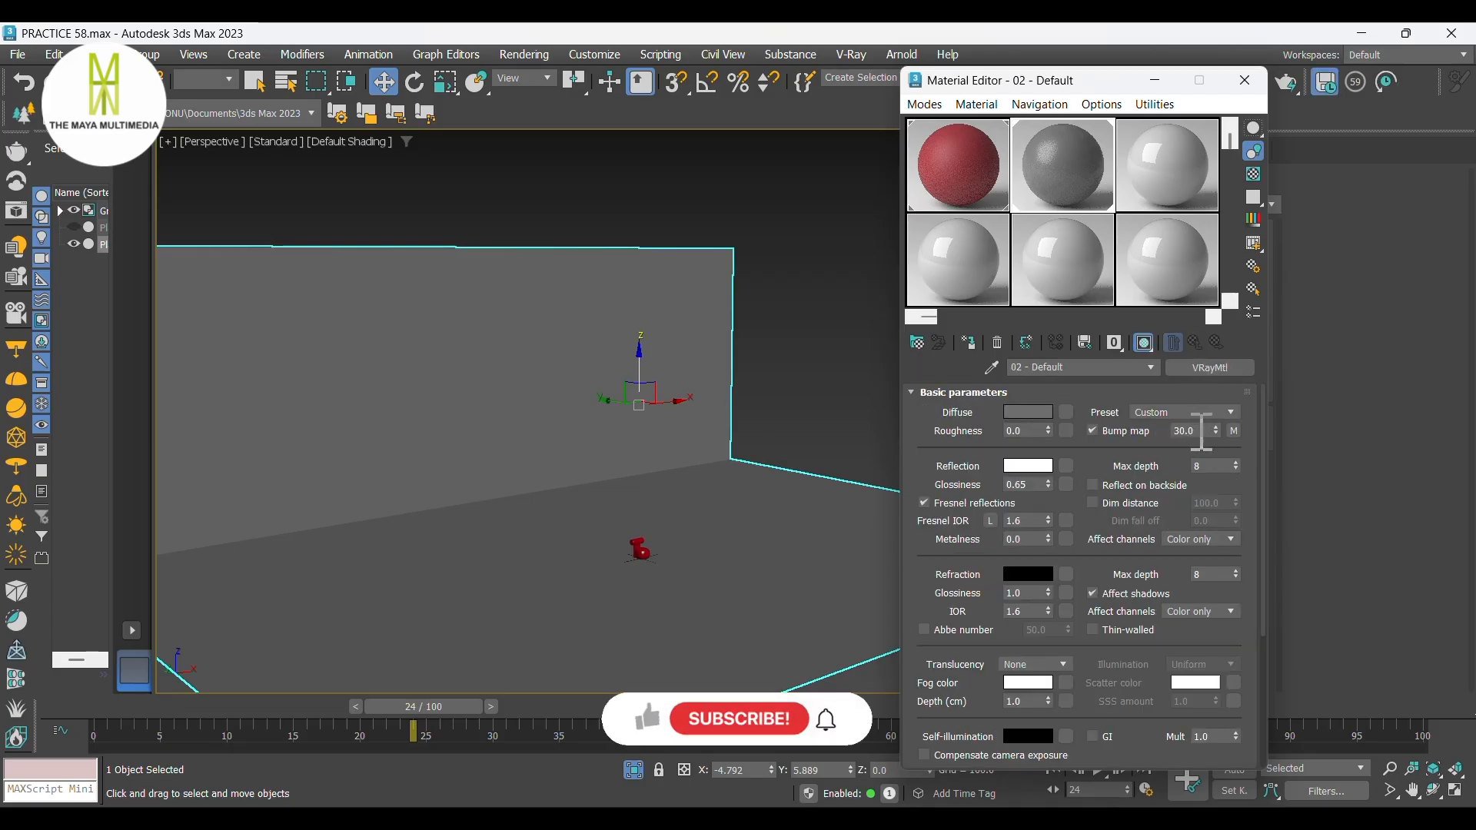
Step: Set the bump map amount to 1.0, reassign the material to the backdrop, and close the Material Editor
double_click(1195, 430)
type("1")
key("Return")
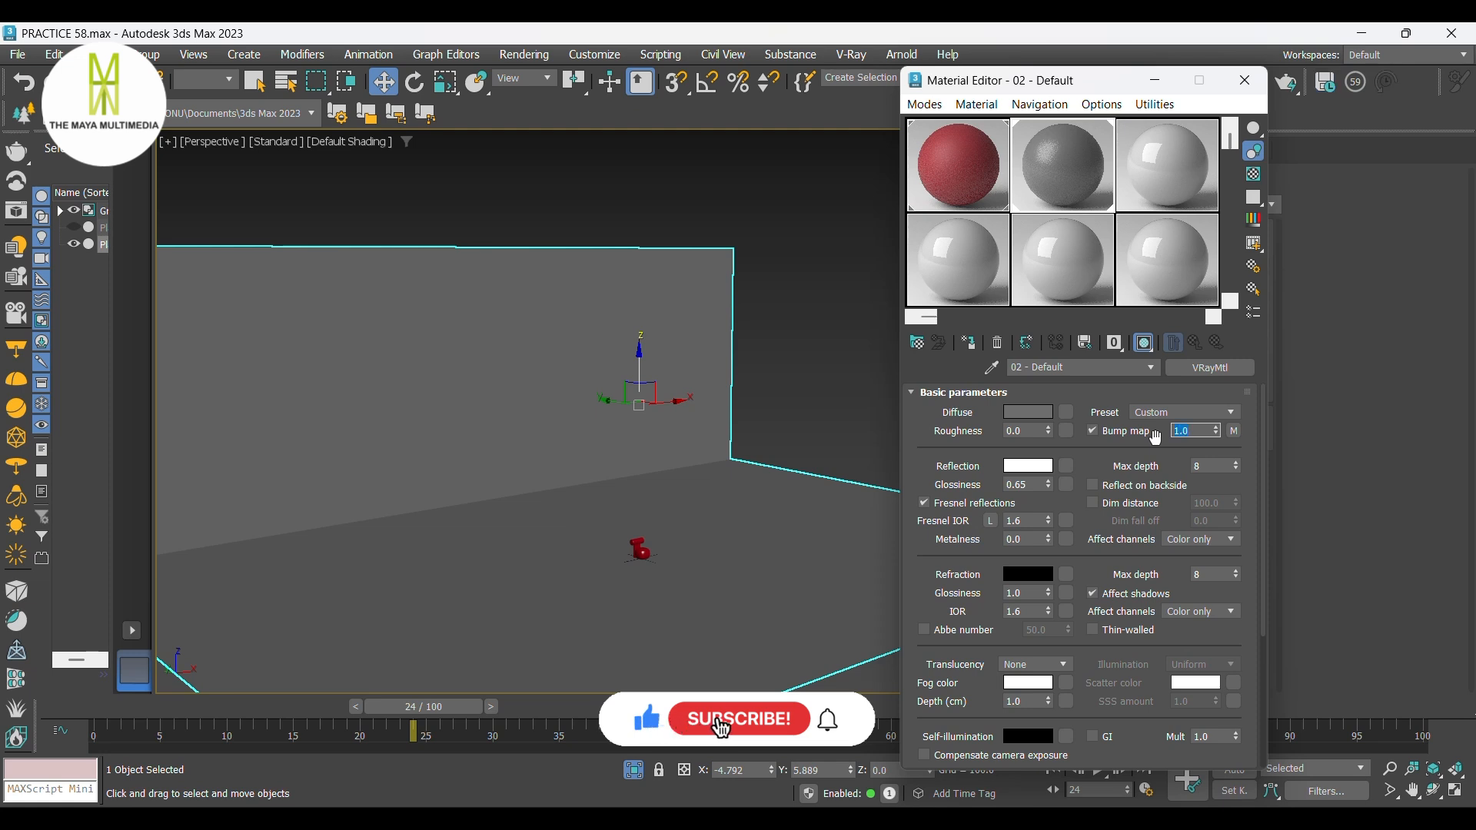
left_click(970, 345)
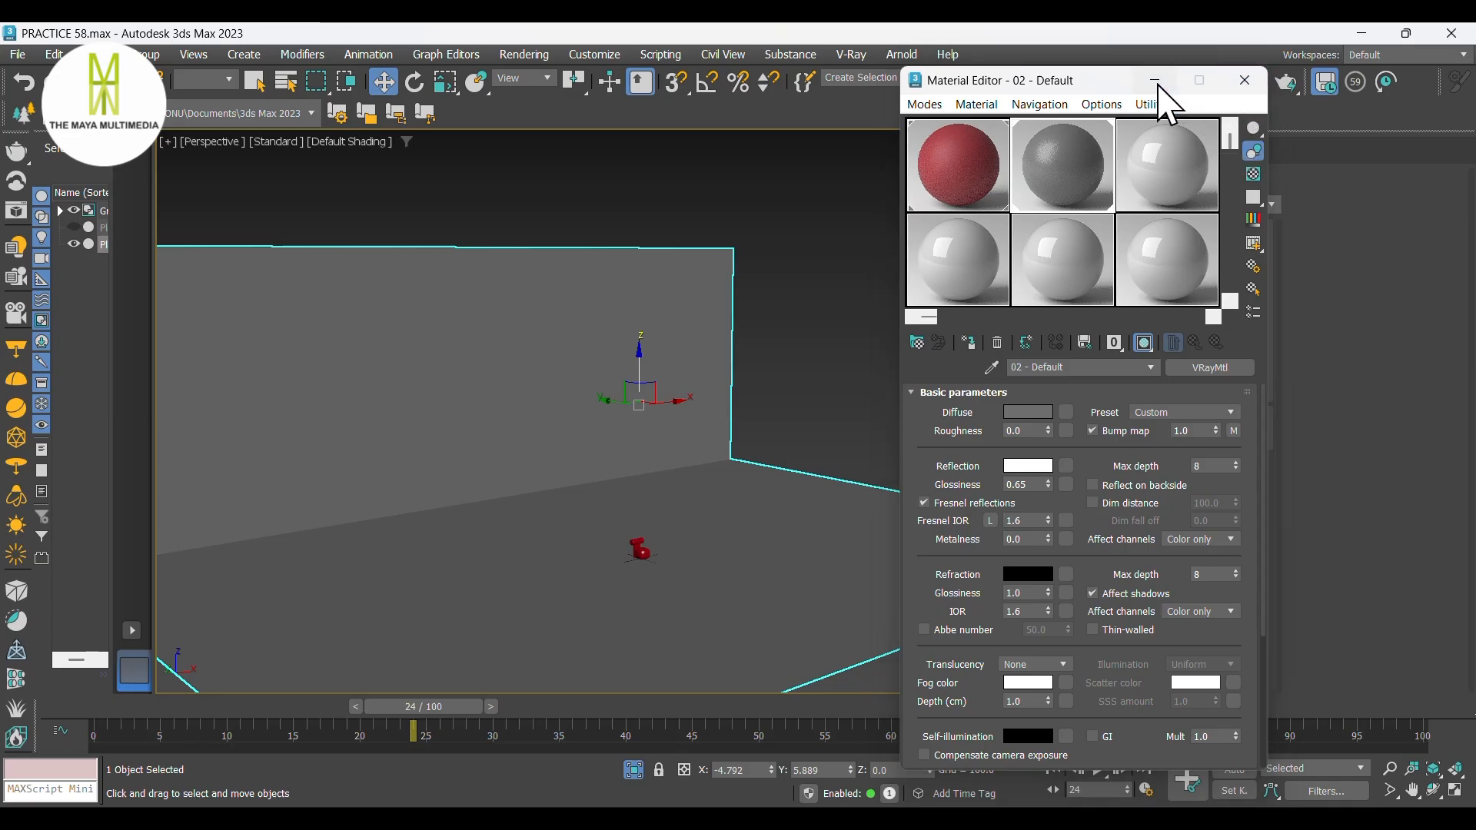
key("m")
left_click(849, 395)
Step: Select the red chair group and frame it close up from a low angle against the backdrop wall
middle_click_drag(790, 542, 771, 444)
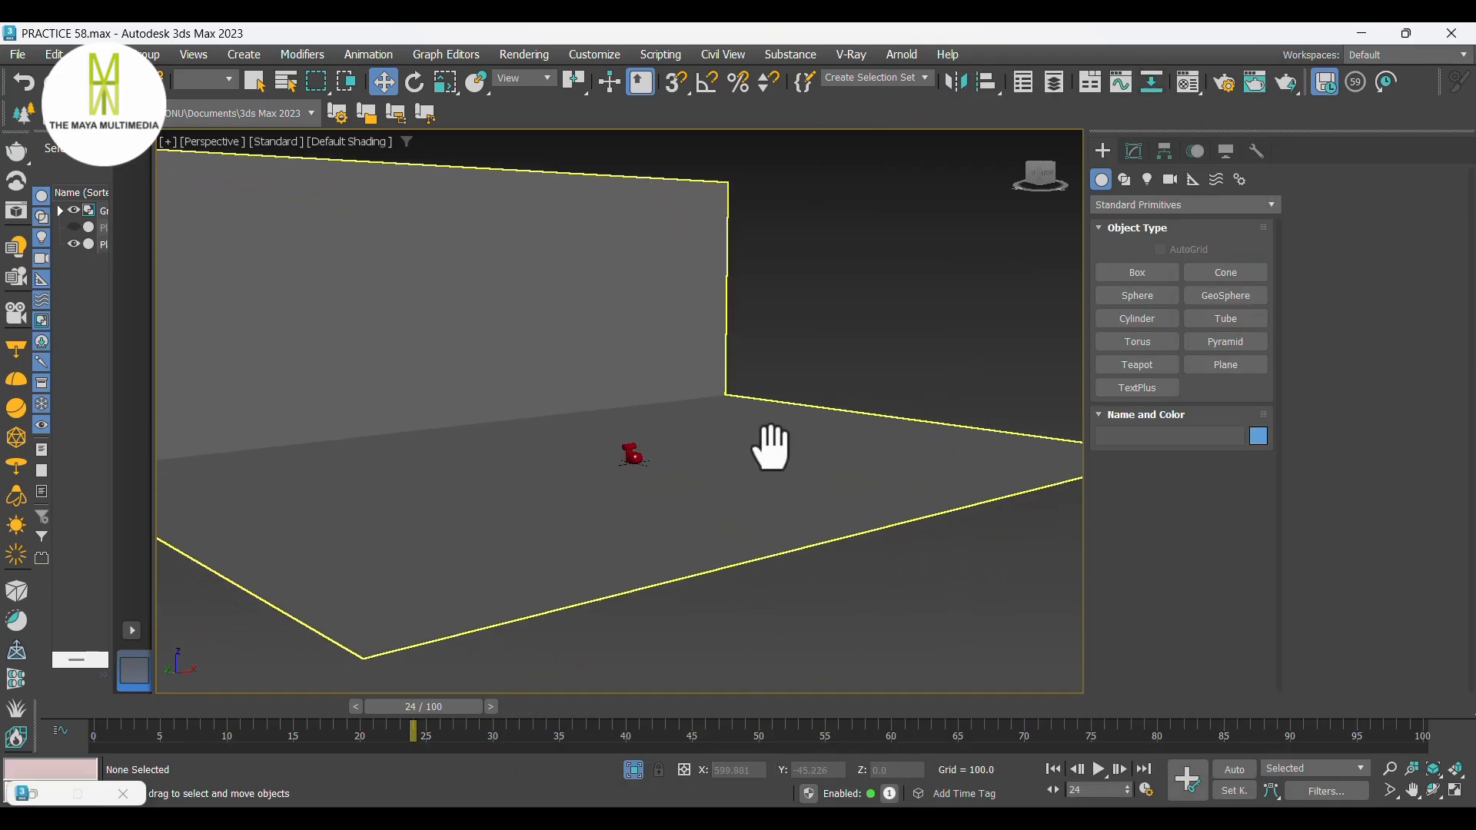
scroll(712, 517, "down", 3)
middle_click_drag(712, 517, 795, 624, "alt")
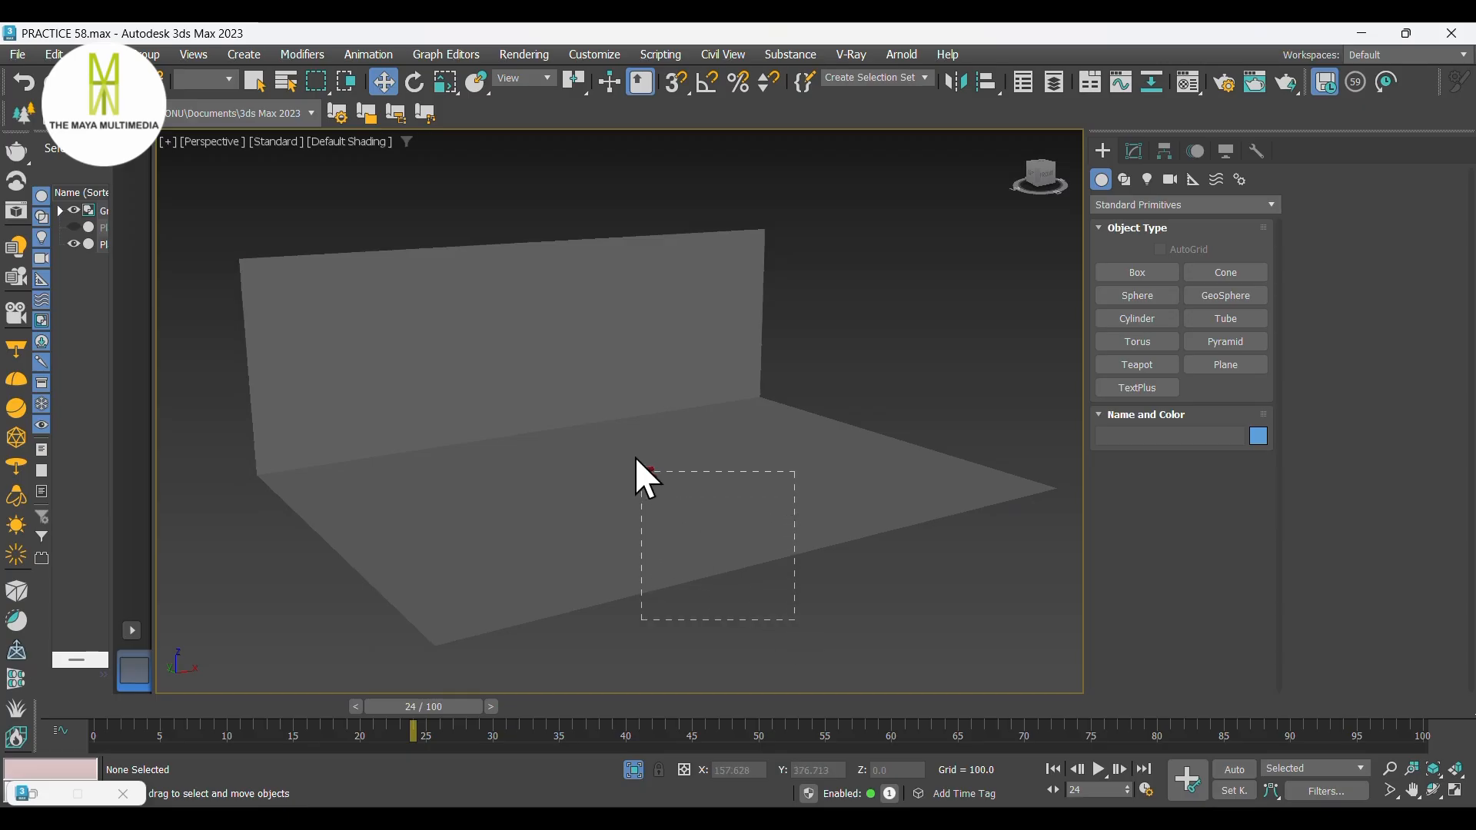
left_click_drag(637, 459, 635, 460)
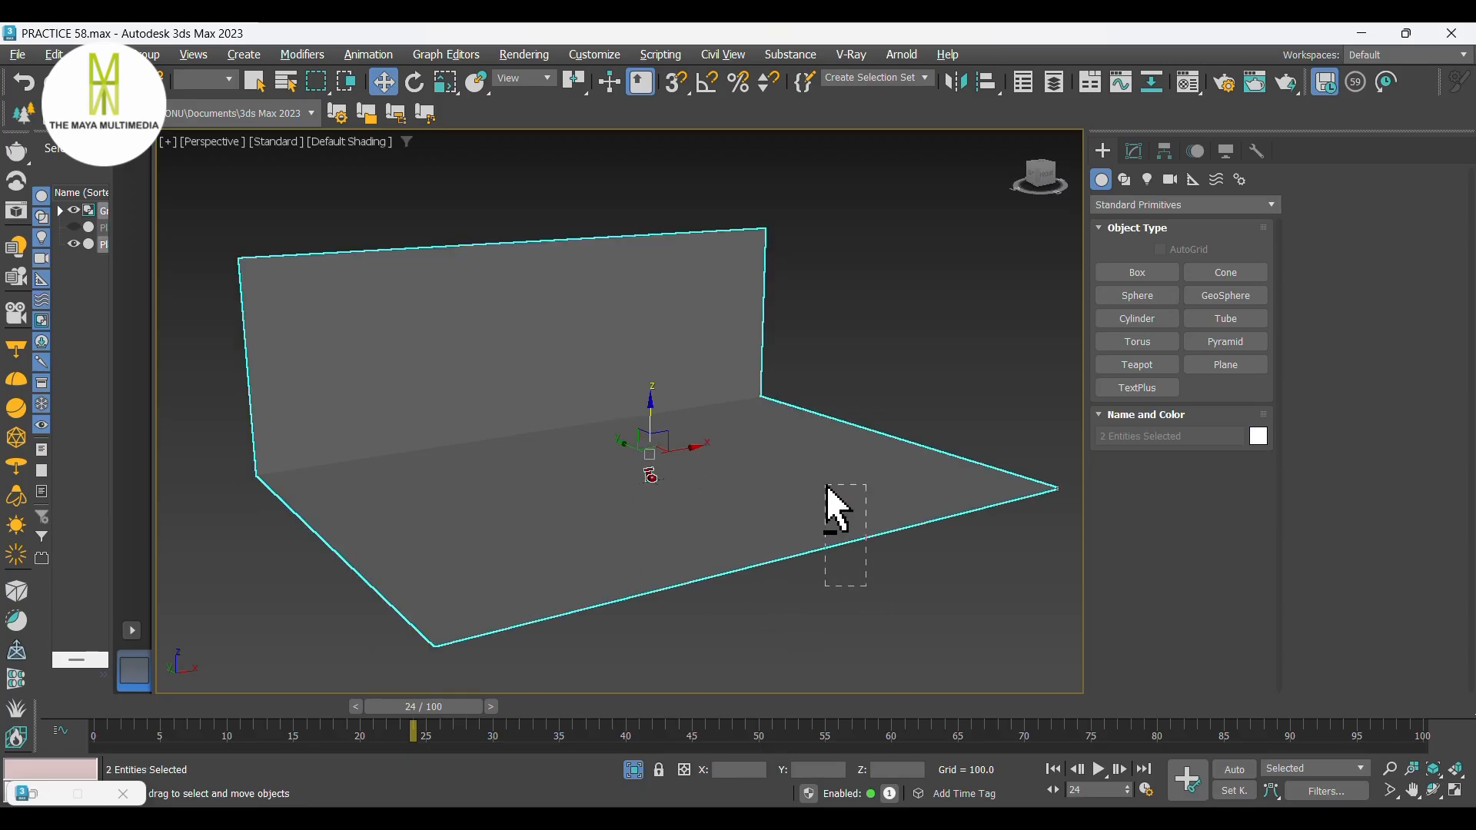
key("ctrl+g")
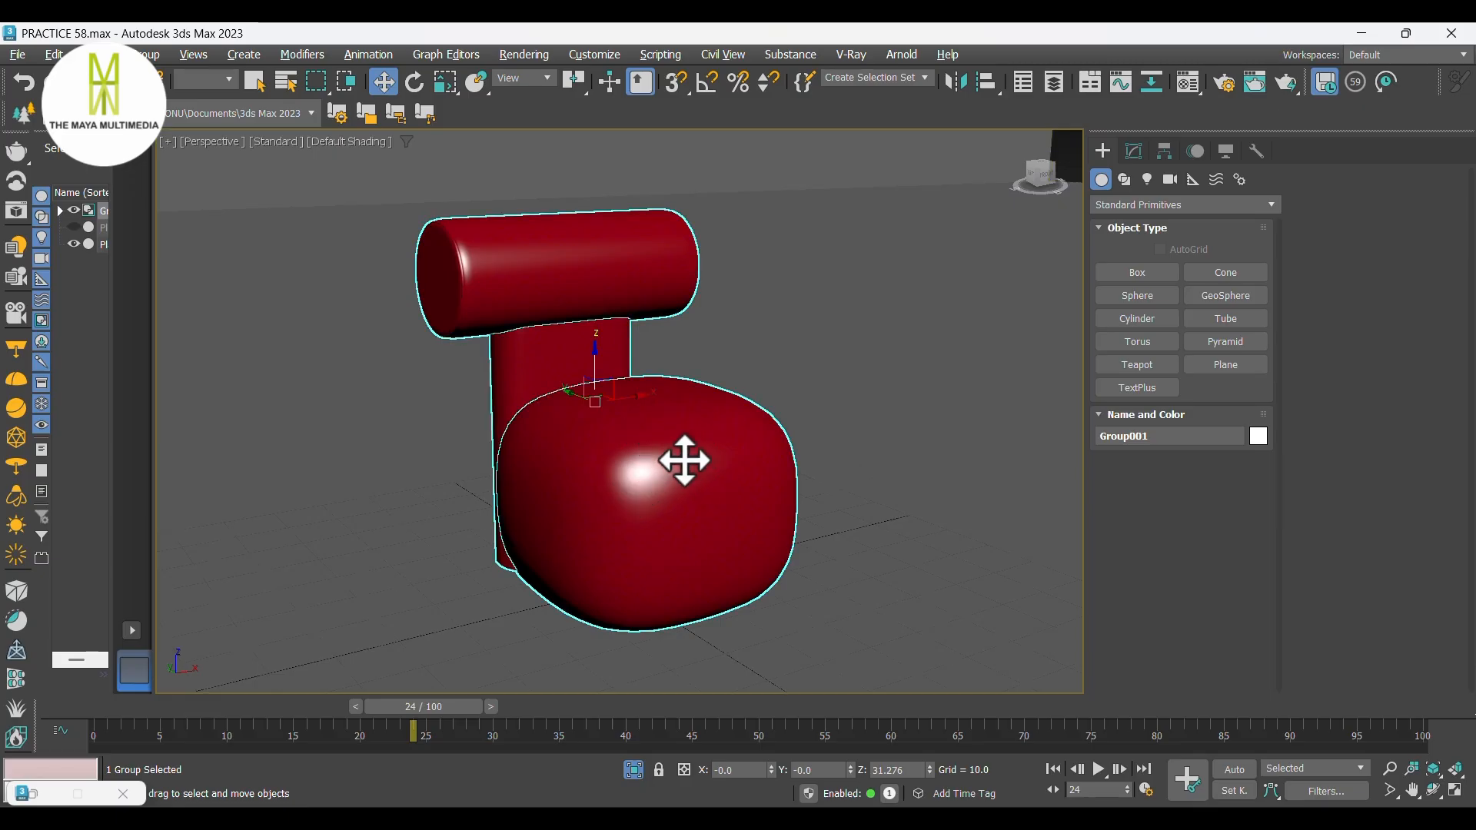
middle_click_drag(684, 461, 710, 448, "alt")
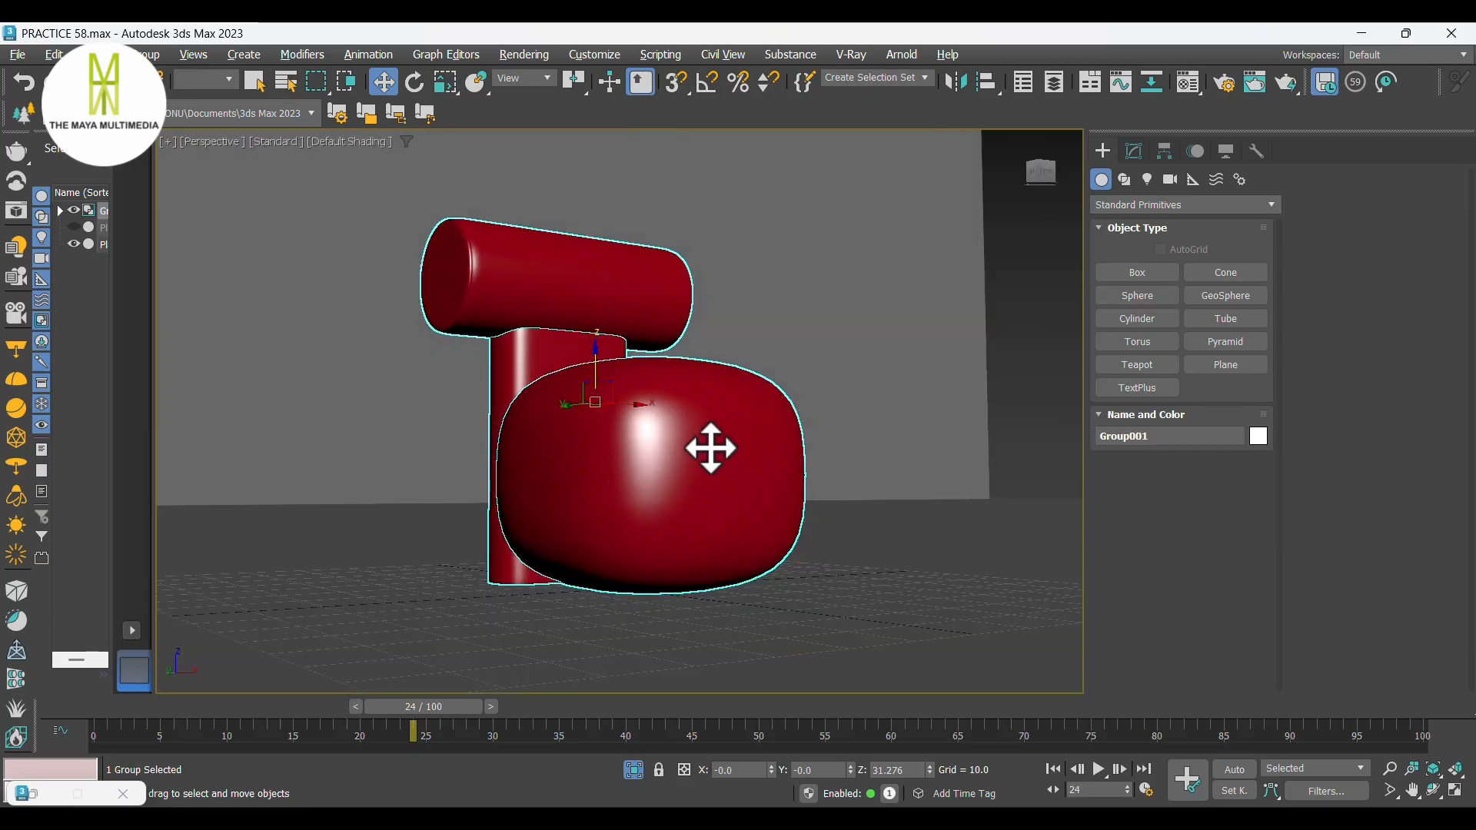
Step: Scale the backdrop plane wider along its X axis until its edge extends beyond the view
left_click(866, 543)
key("r")
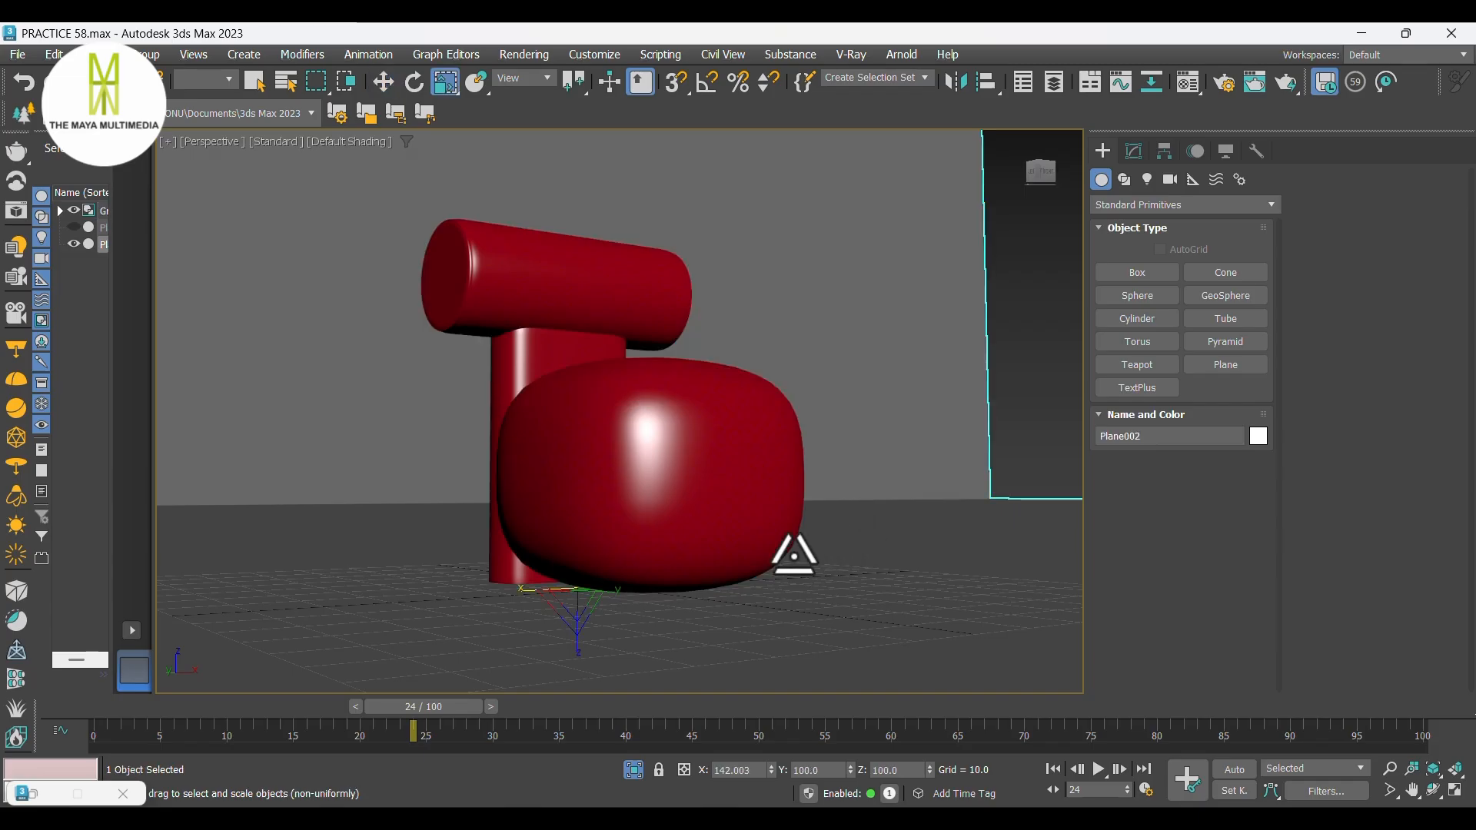
left_click_drag(526, 593, 506, 594)
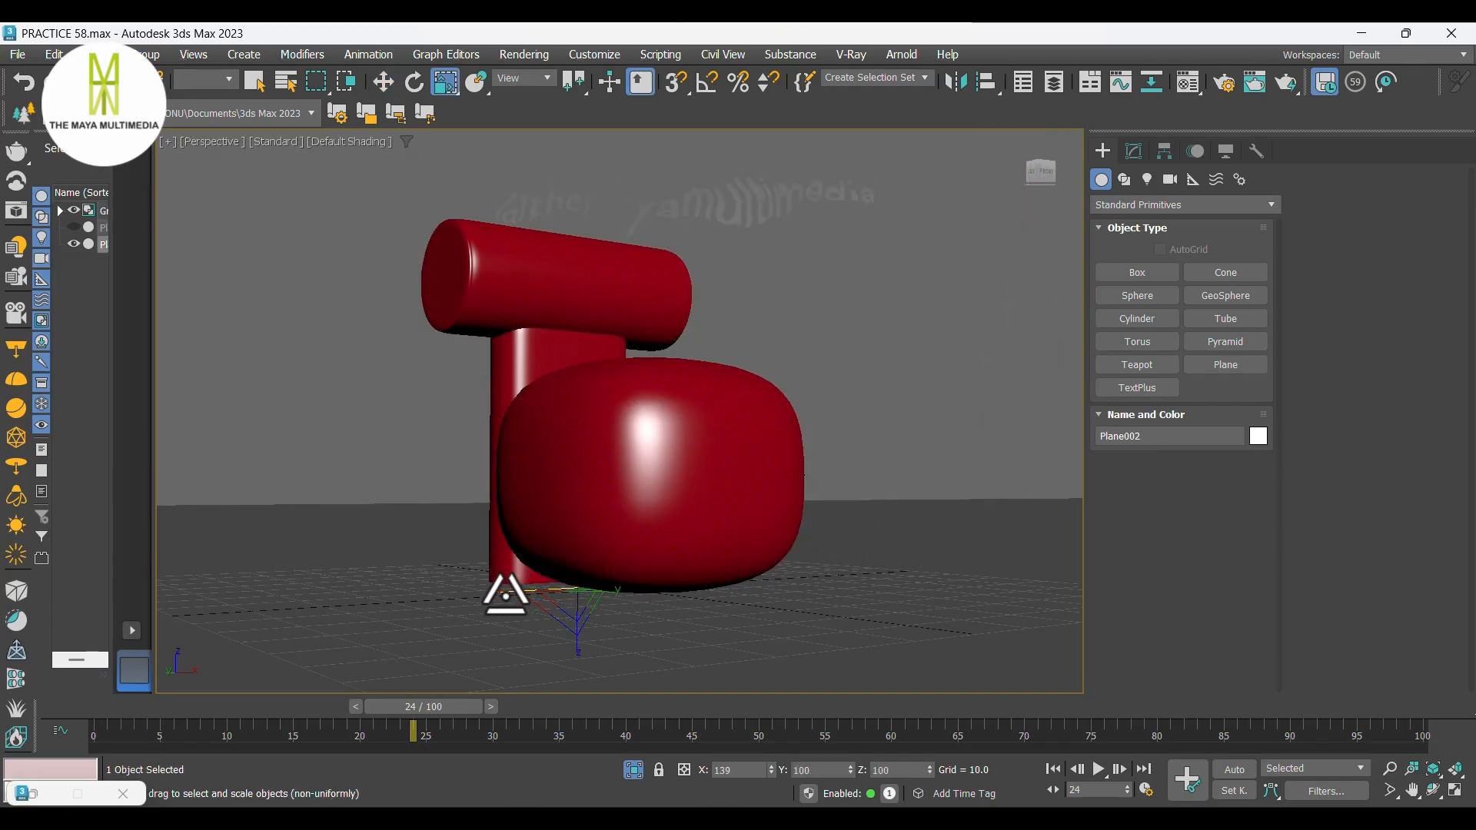
key("w")
Step: Frame the chair slightly closer against the backdrop and create a physical camera from the current perspective view
middle_click_drag(748, 427, 744, 434)
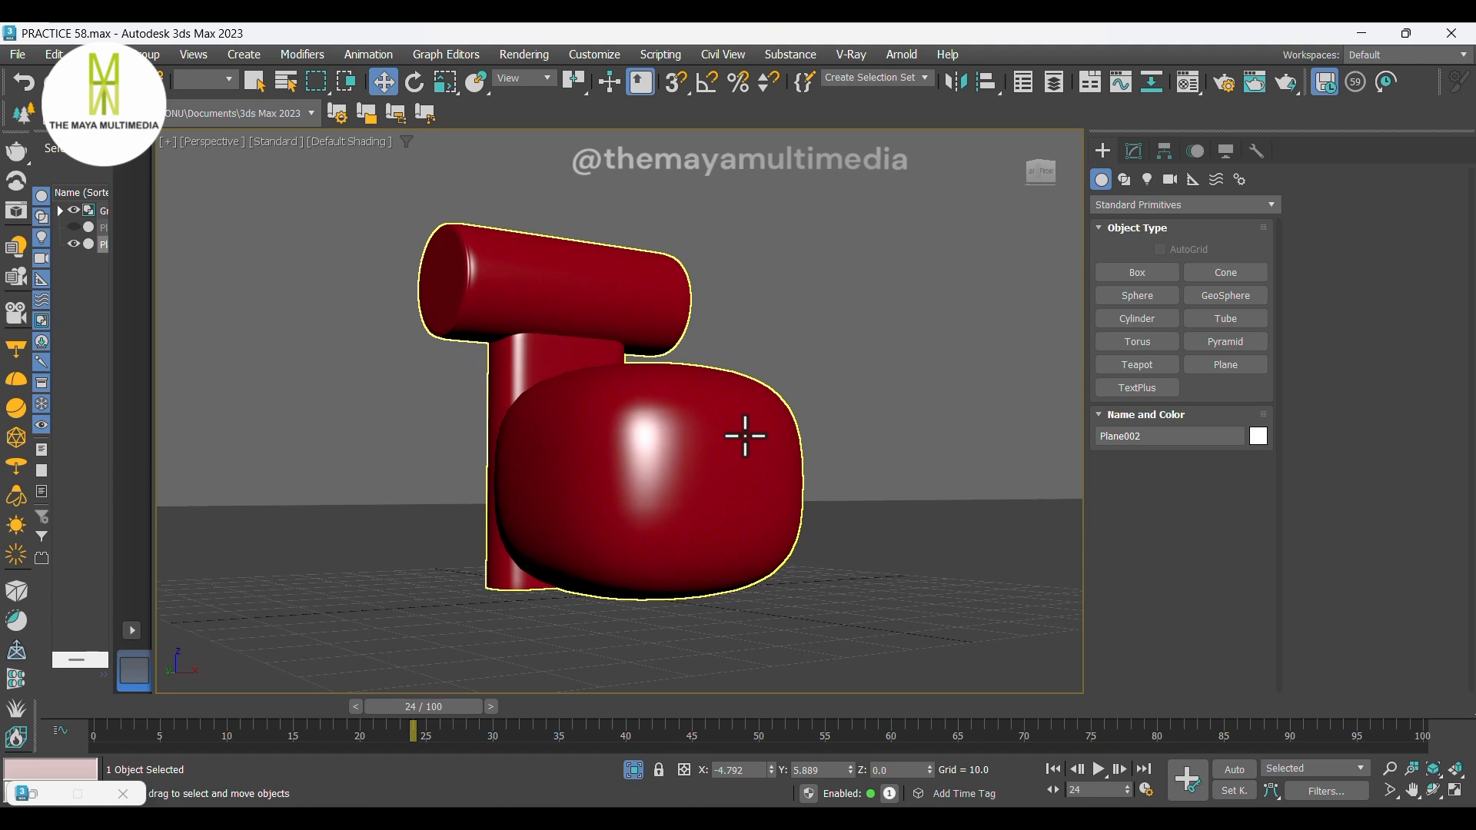
scroll(569, 420, "up", 2)
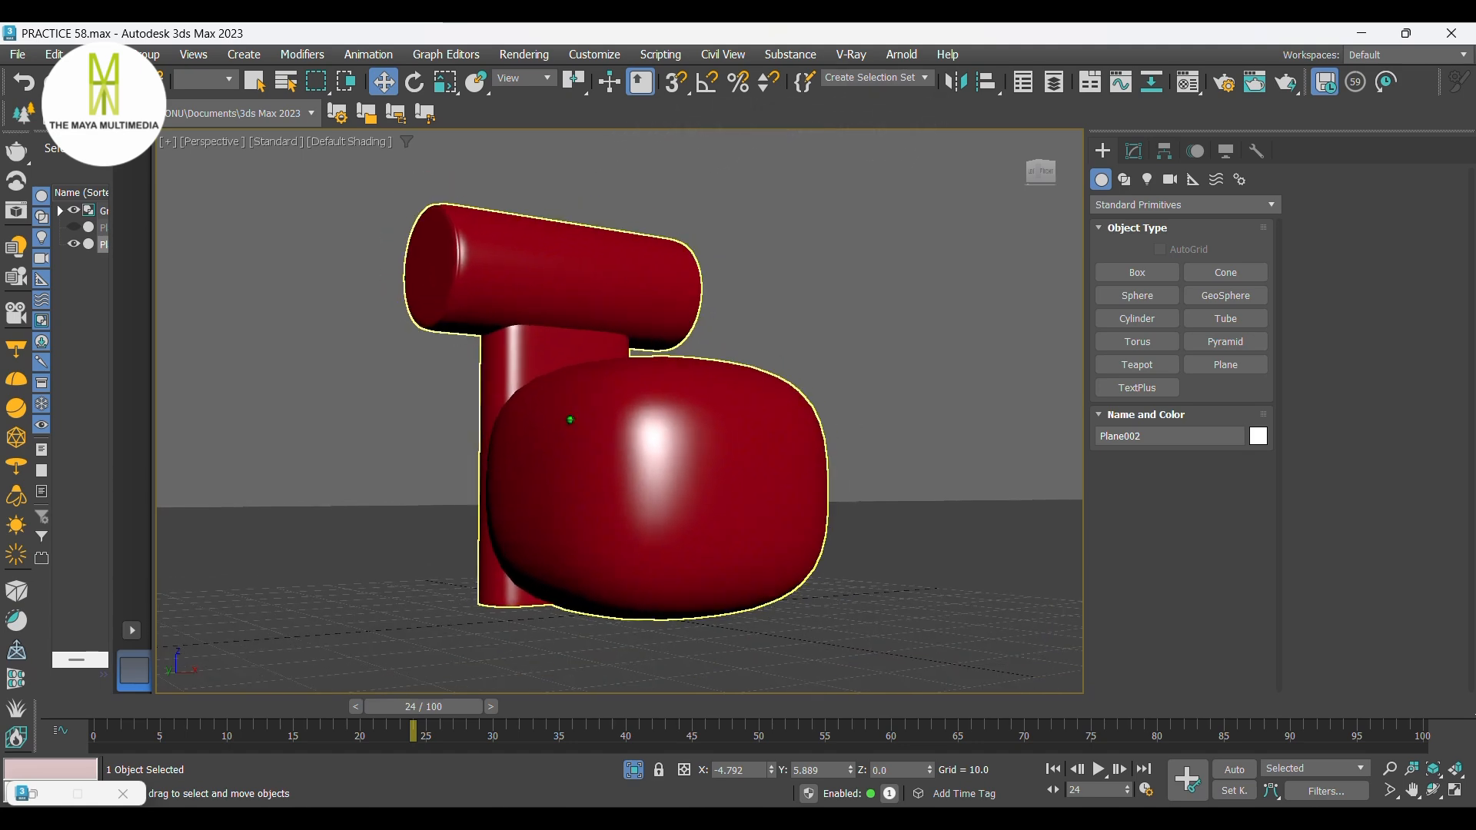
key("ctrl+c")
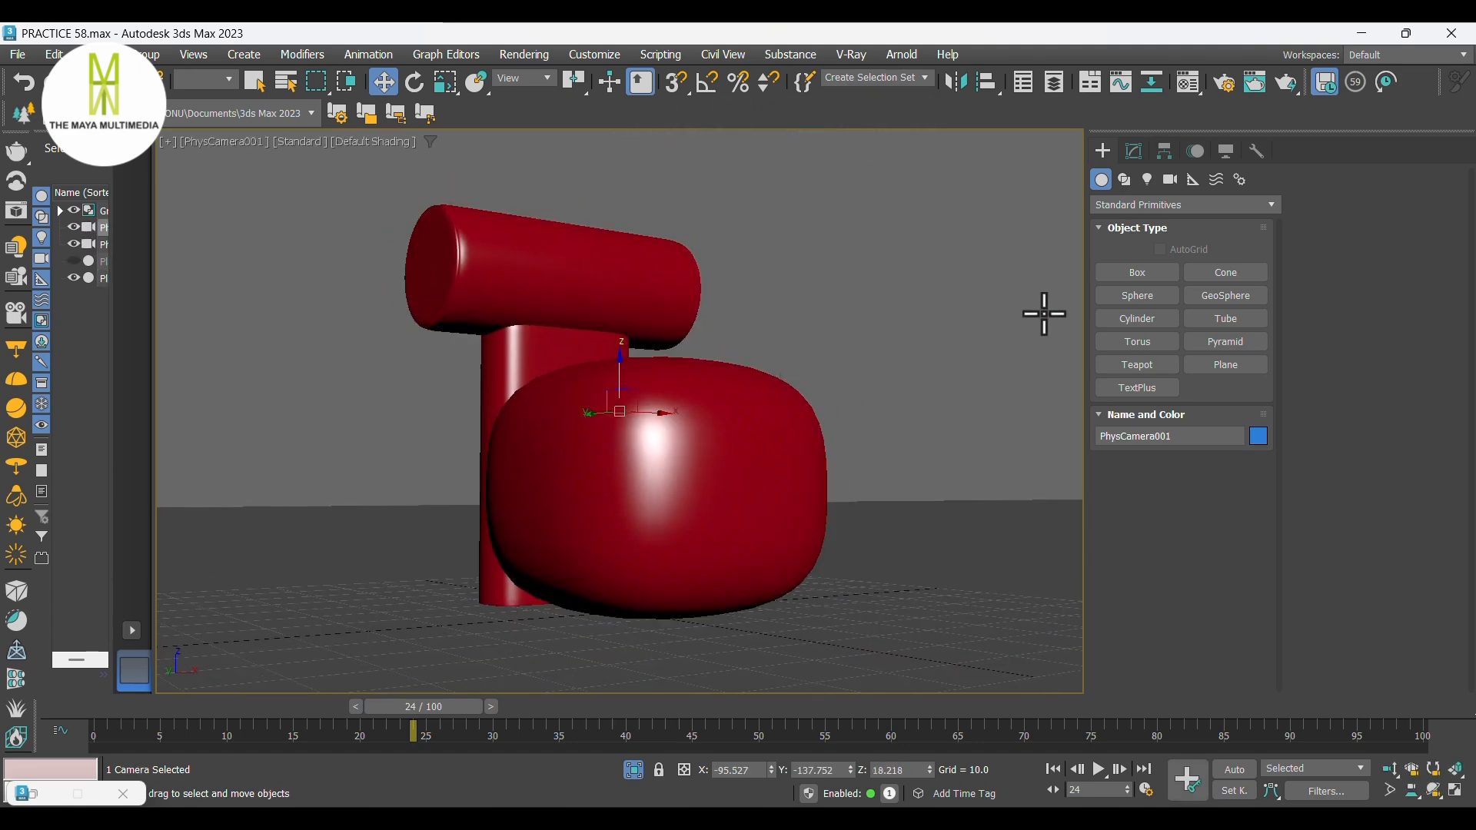
Step: Make the physical camera untargeted and lock its move, rotate and scale transforms on all X, Y and Z axes
left_click(1133, 152)
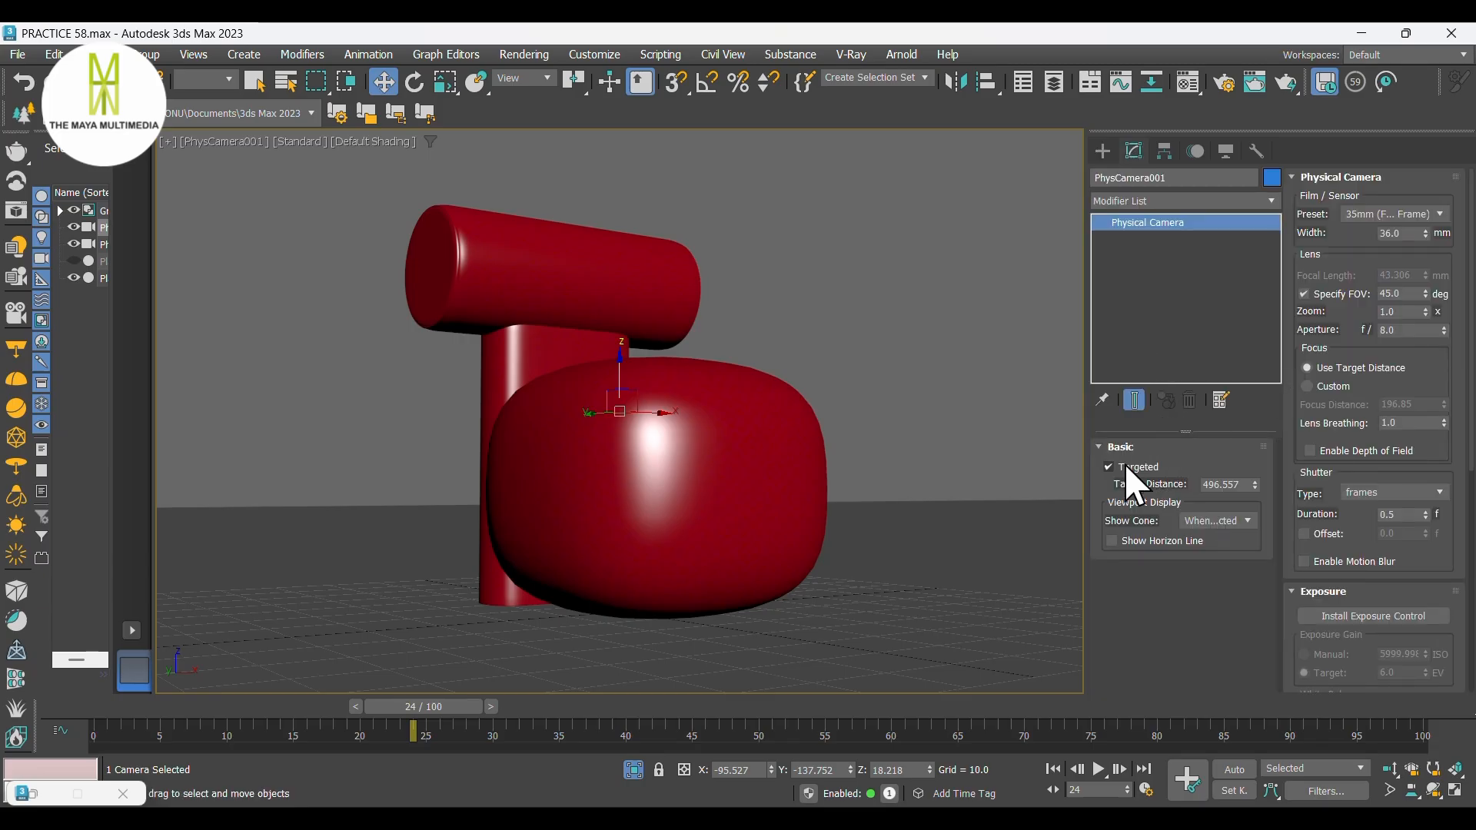
left_click(1126, 466)
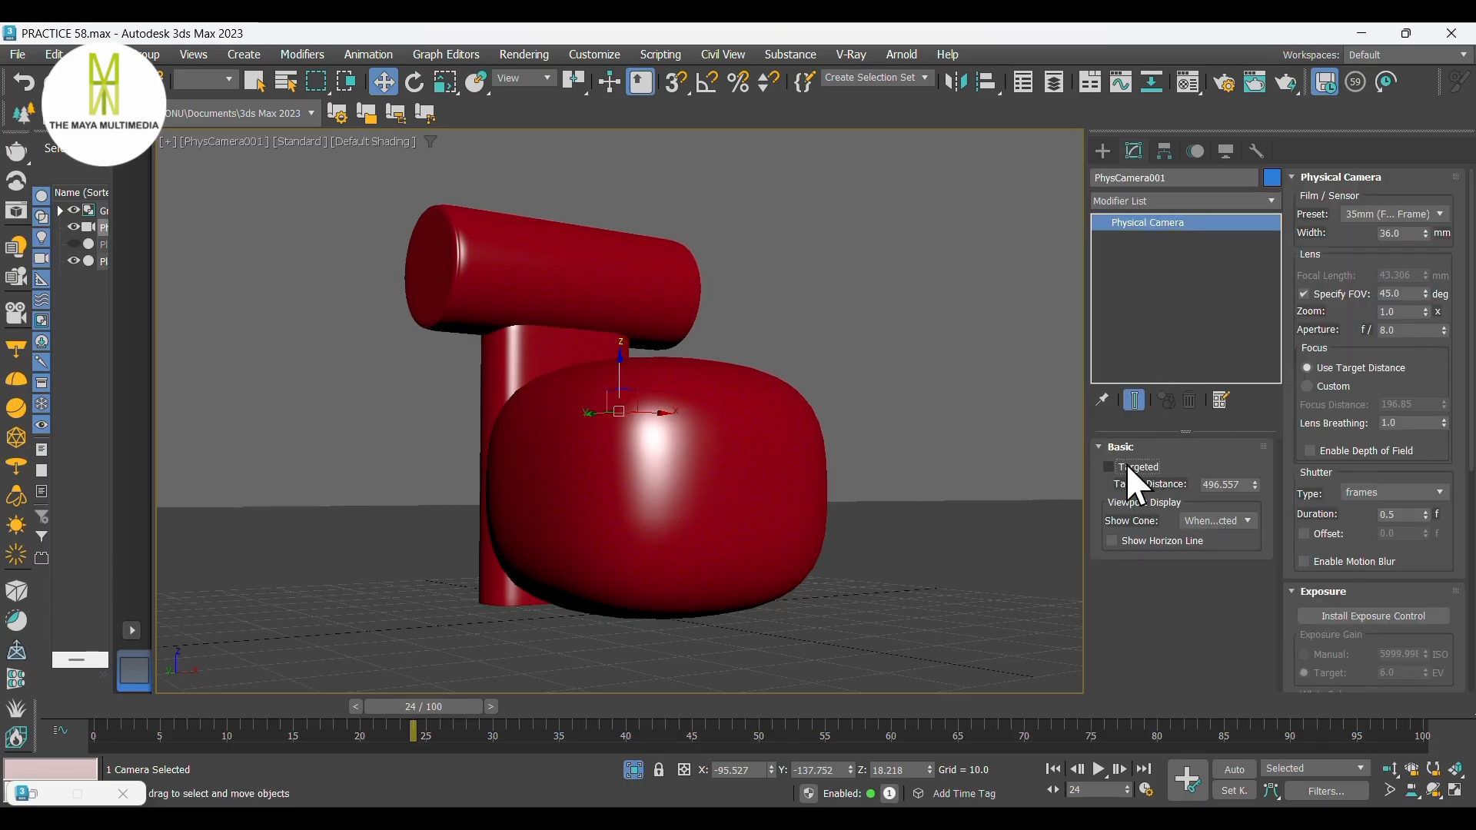
left_click(1163, 151)
left_click(1238, 204)
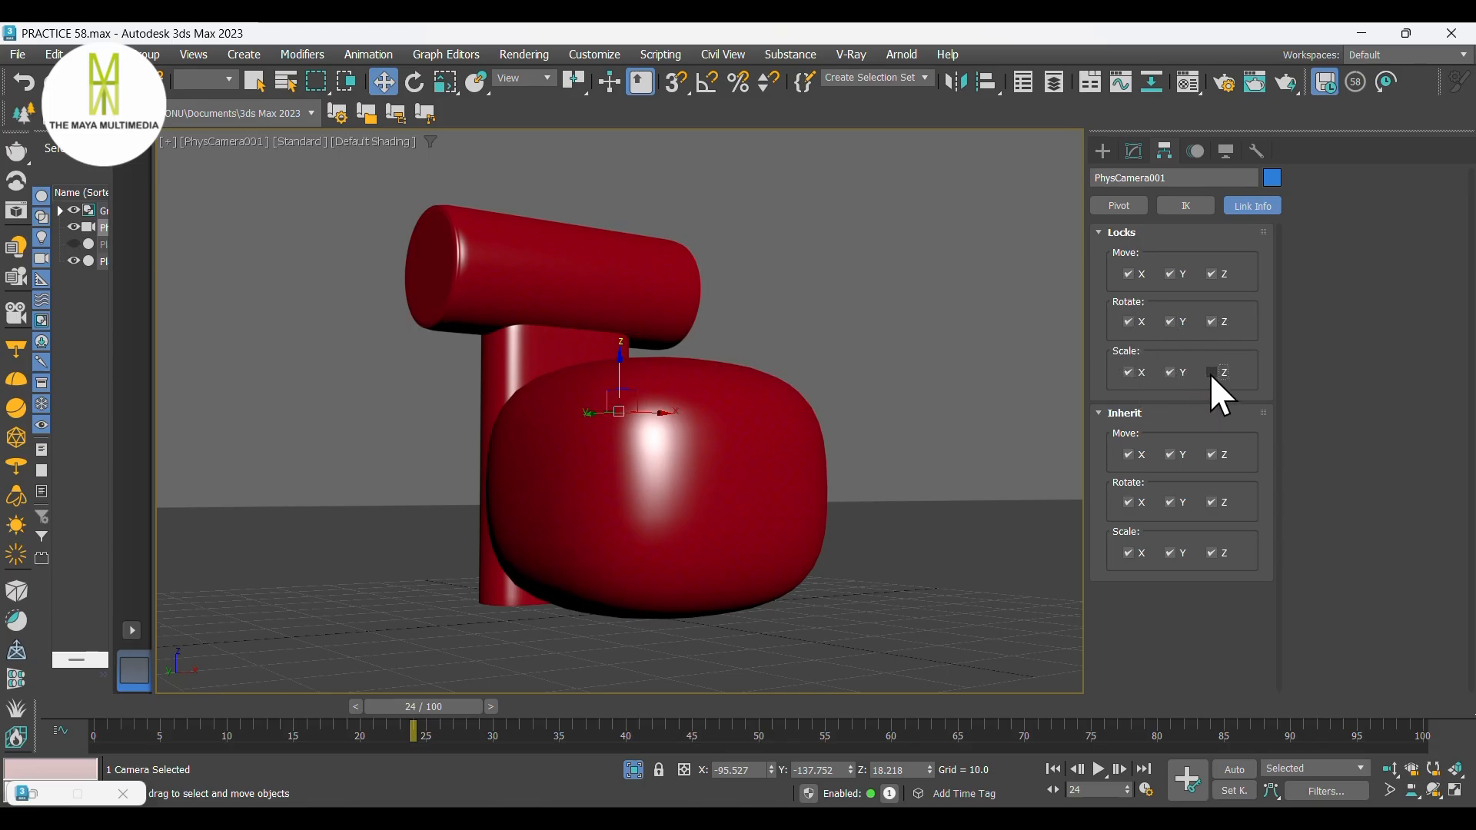
Step: Place a VRayLight of type Dome on the floor beside the chair and show its parameters
left_click(1102, 150)
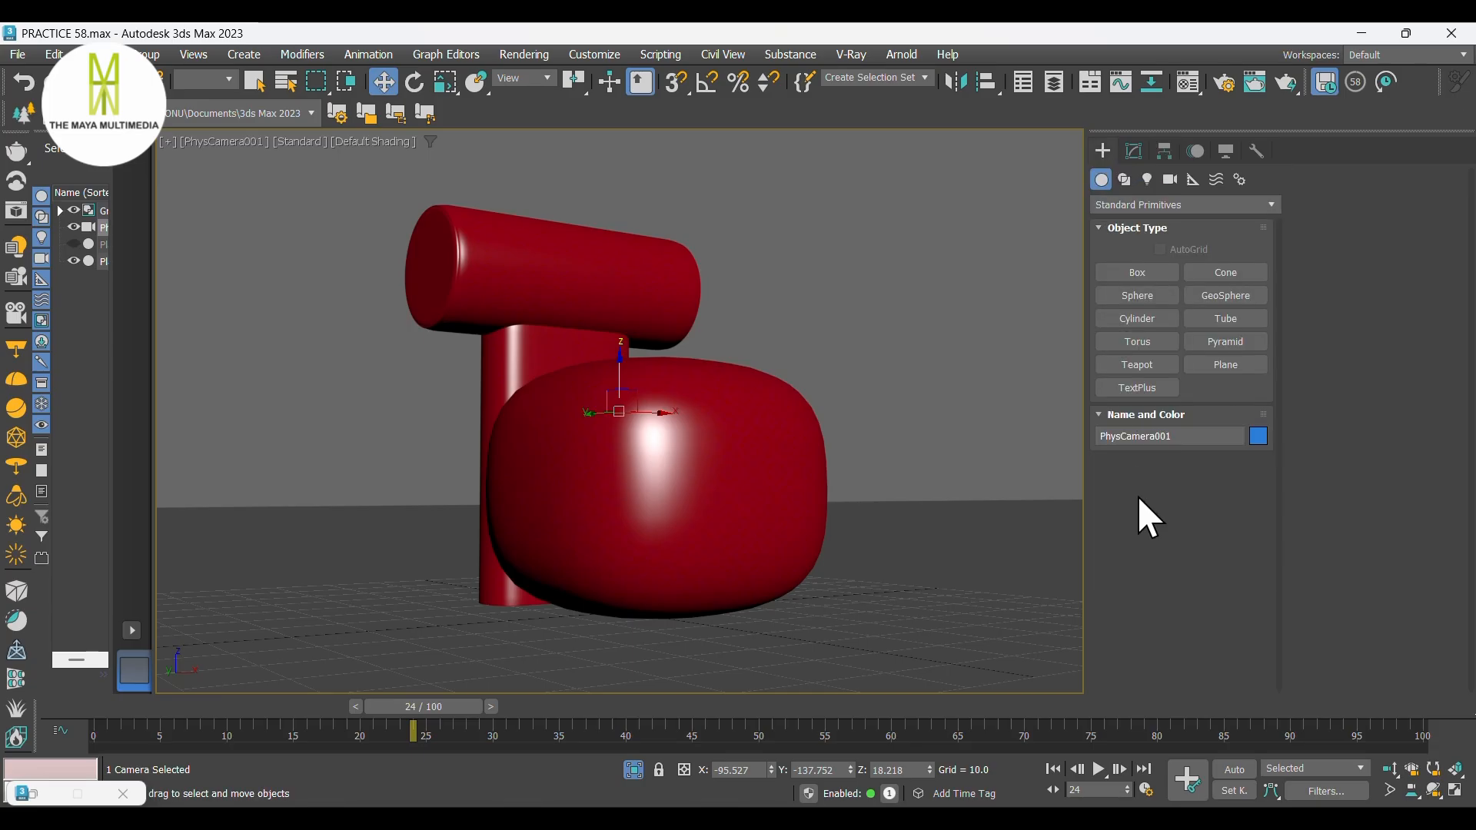
left_click(1145, 181)
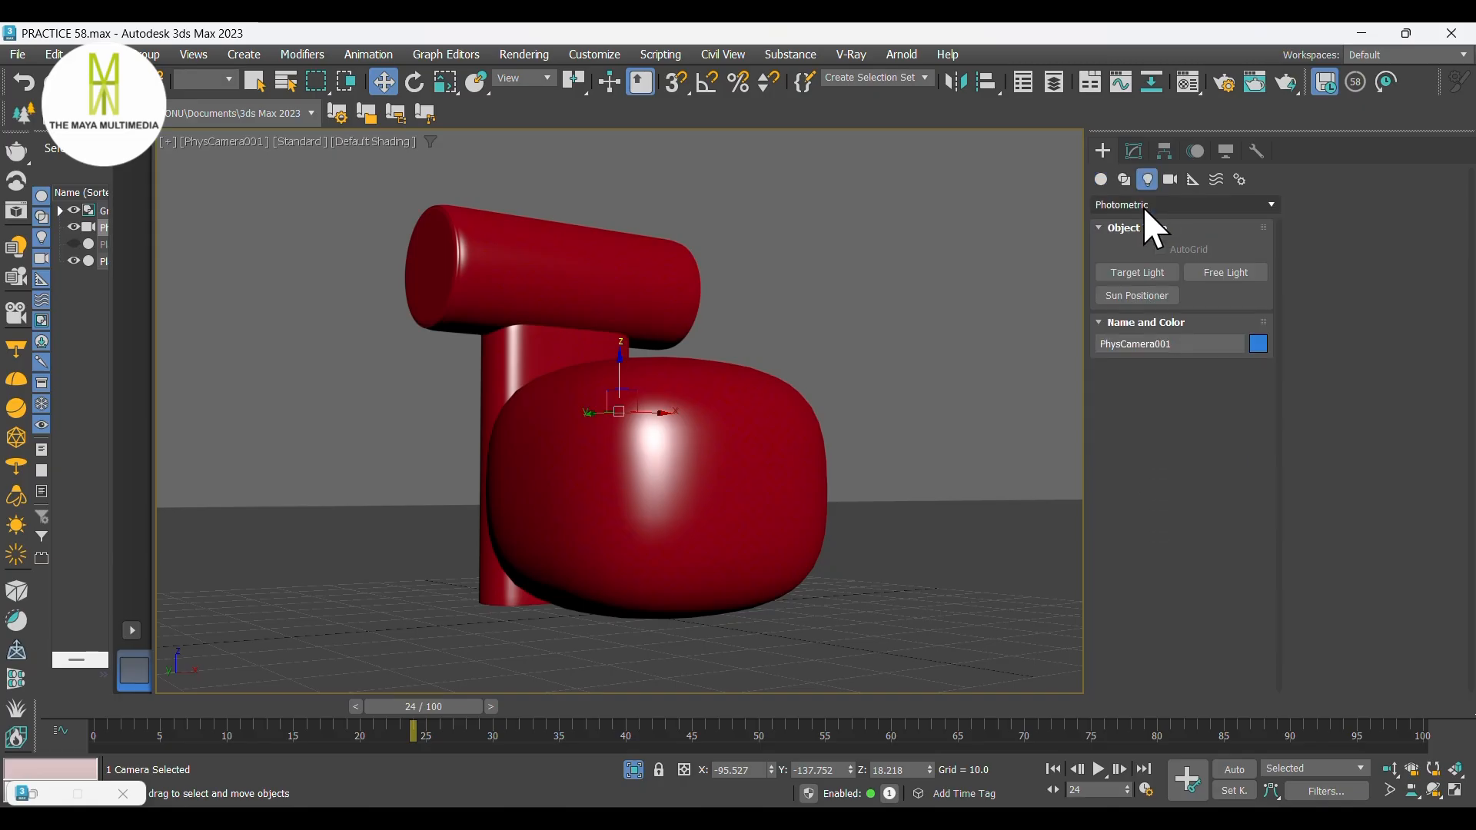
left_click(1142, 208)
left_click(1124, 264)
left_click(1135, 270)
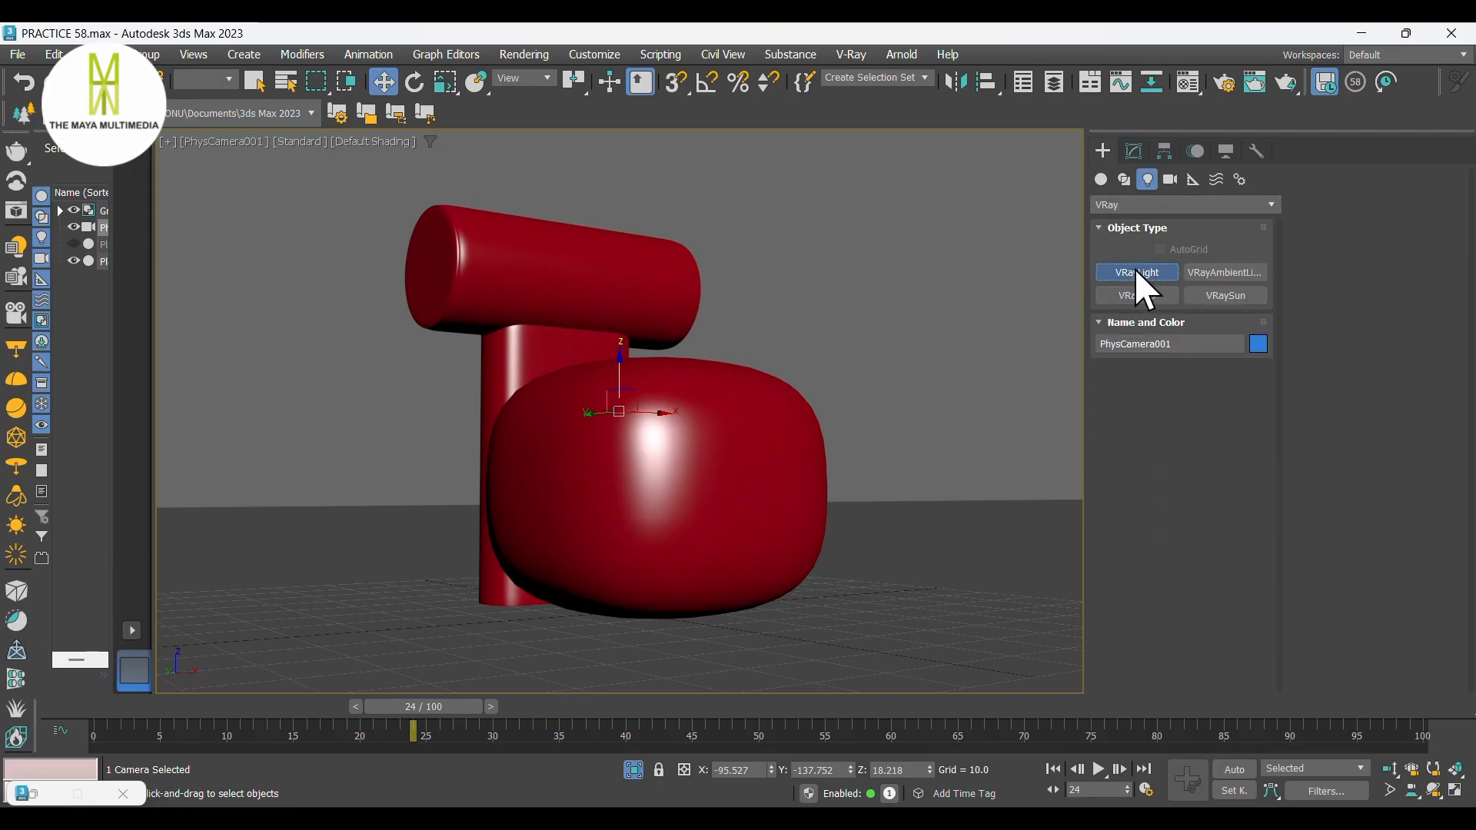
left_click(1226, 393)
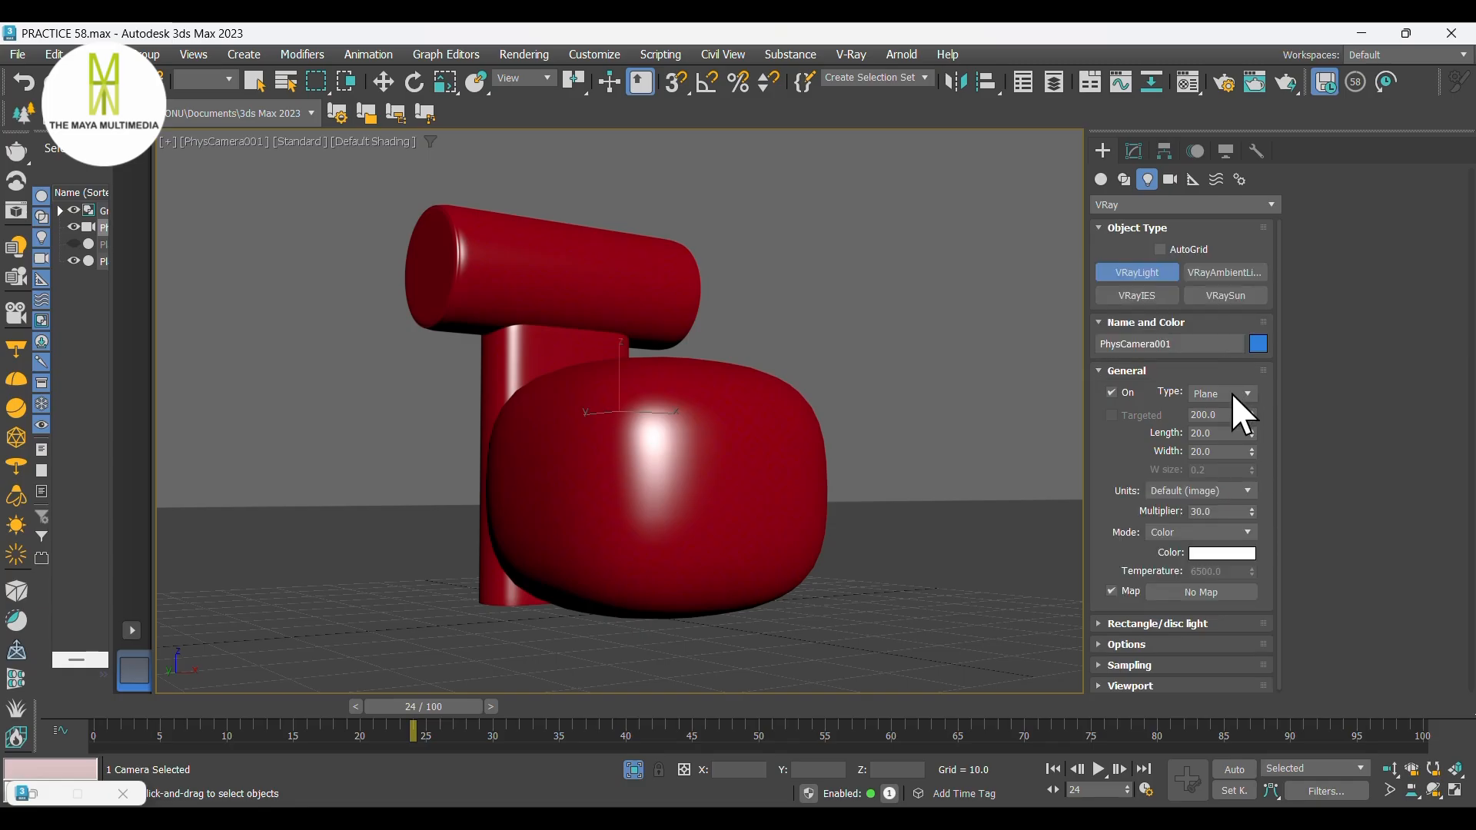
left_click(1220, 423)
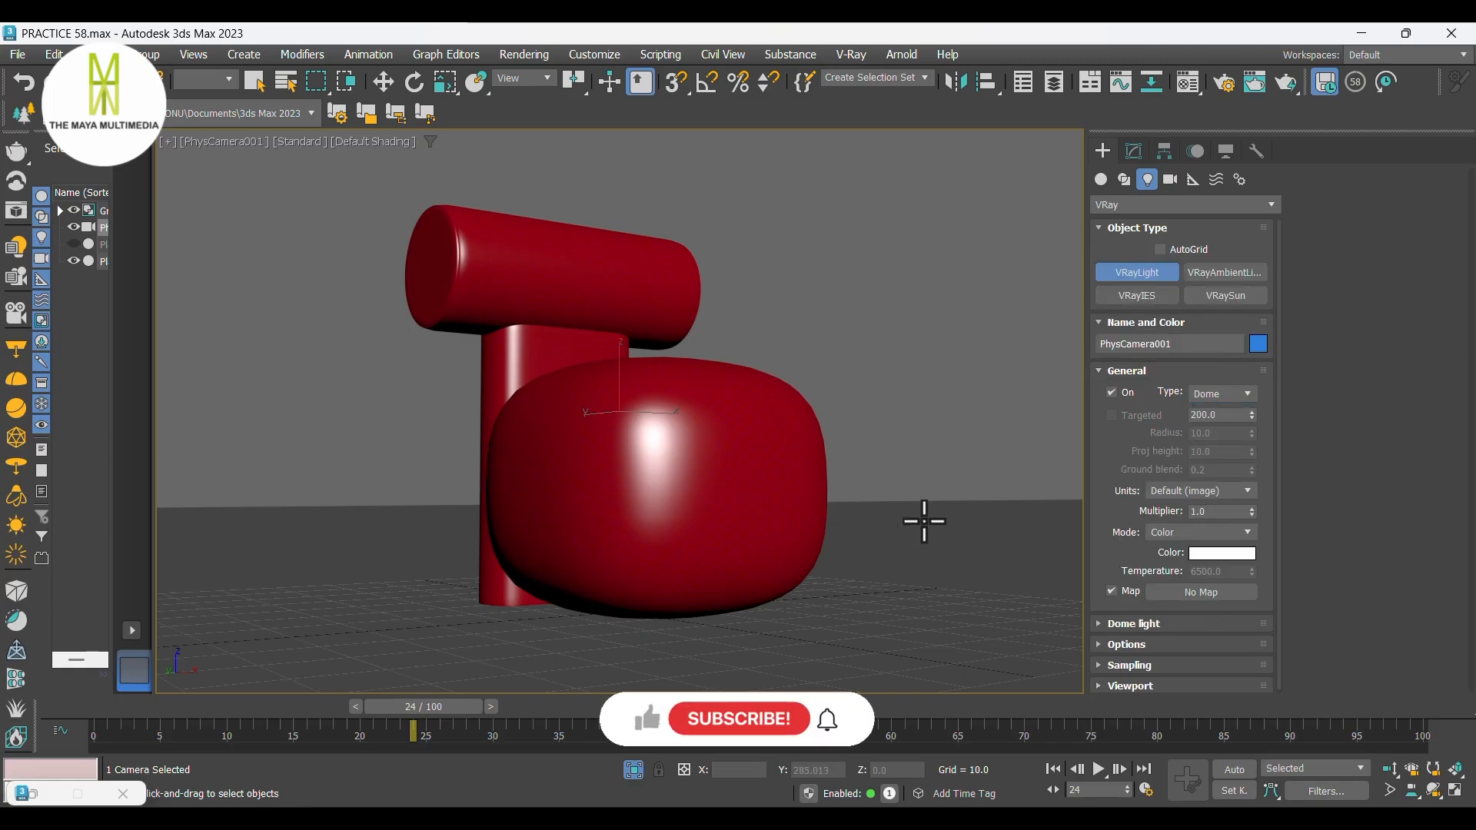
left_click(894, 542)
key("w")
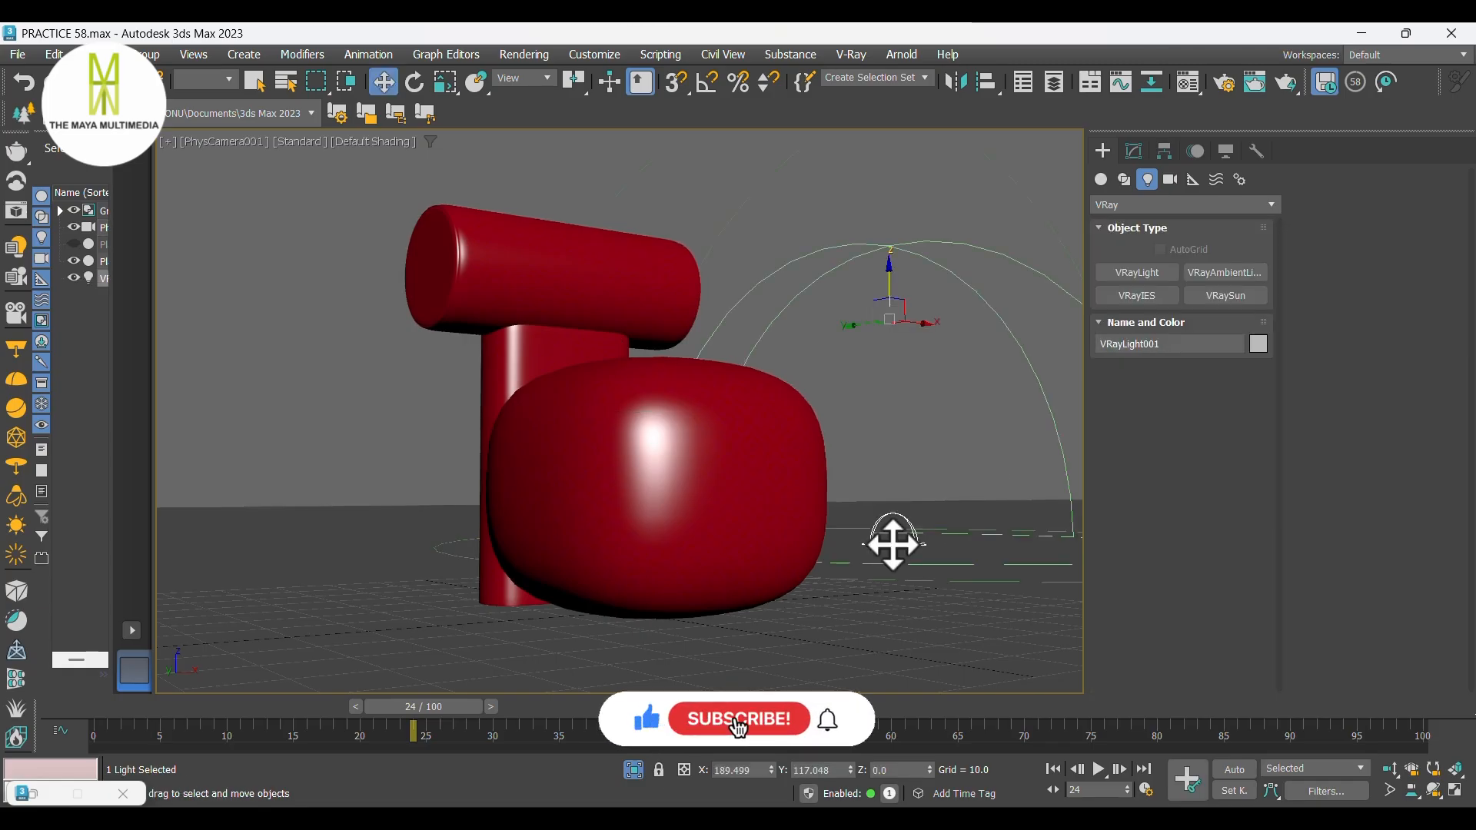
left_click(1137, 155)
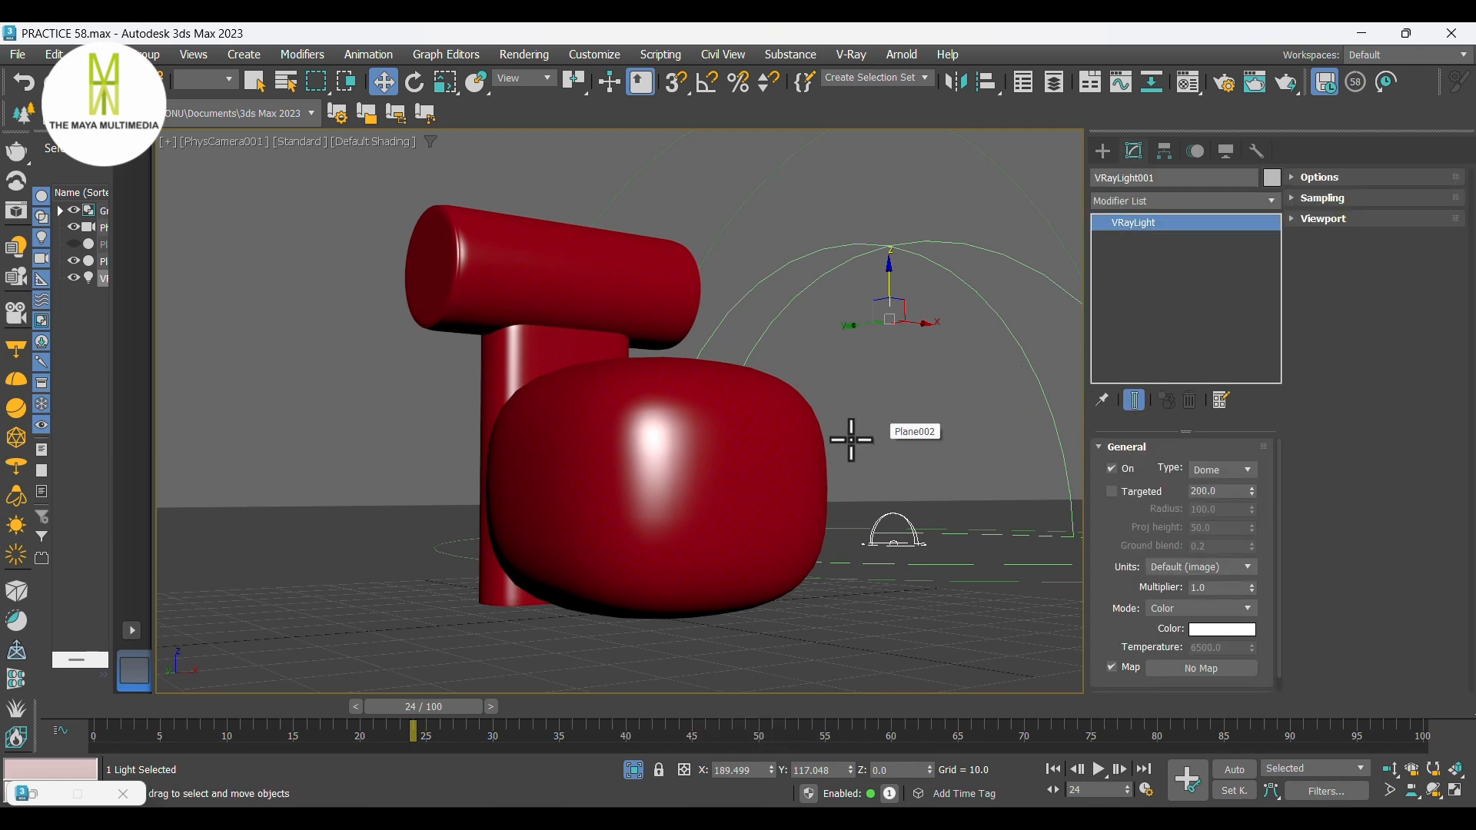
Step: Load sunny_rose_garden_2k.hdr from the 3DS MAX WORK folder as a Bitmap environment map, using Real Pixels (32 bpp) storage
key("8")
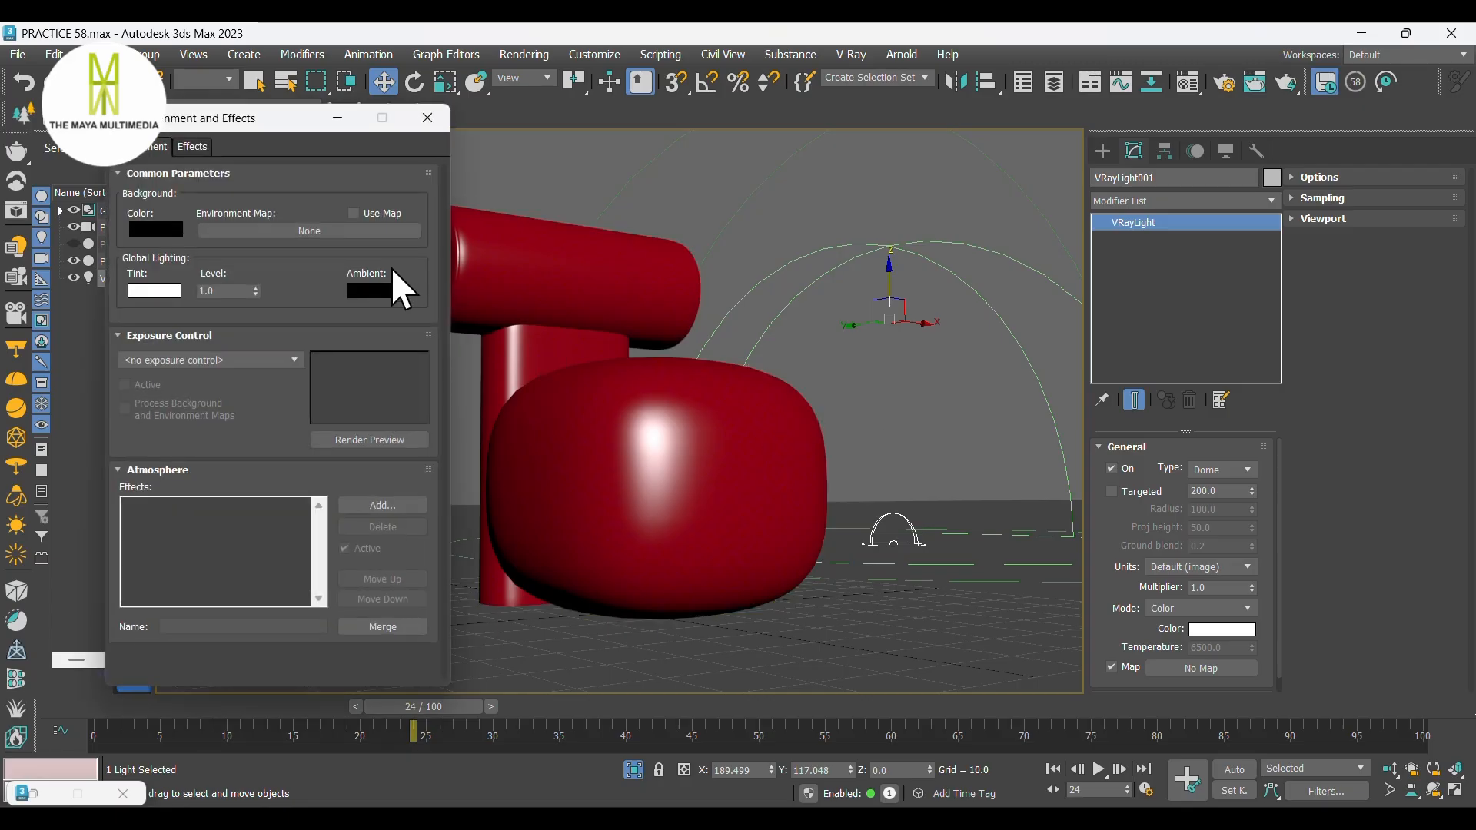
left_click(318, 231)
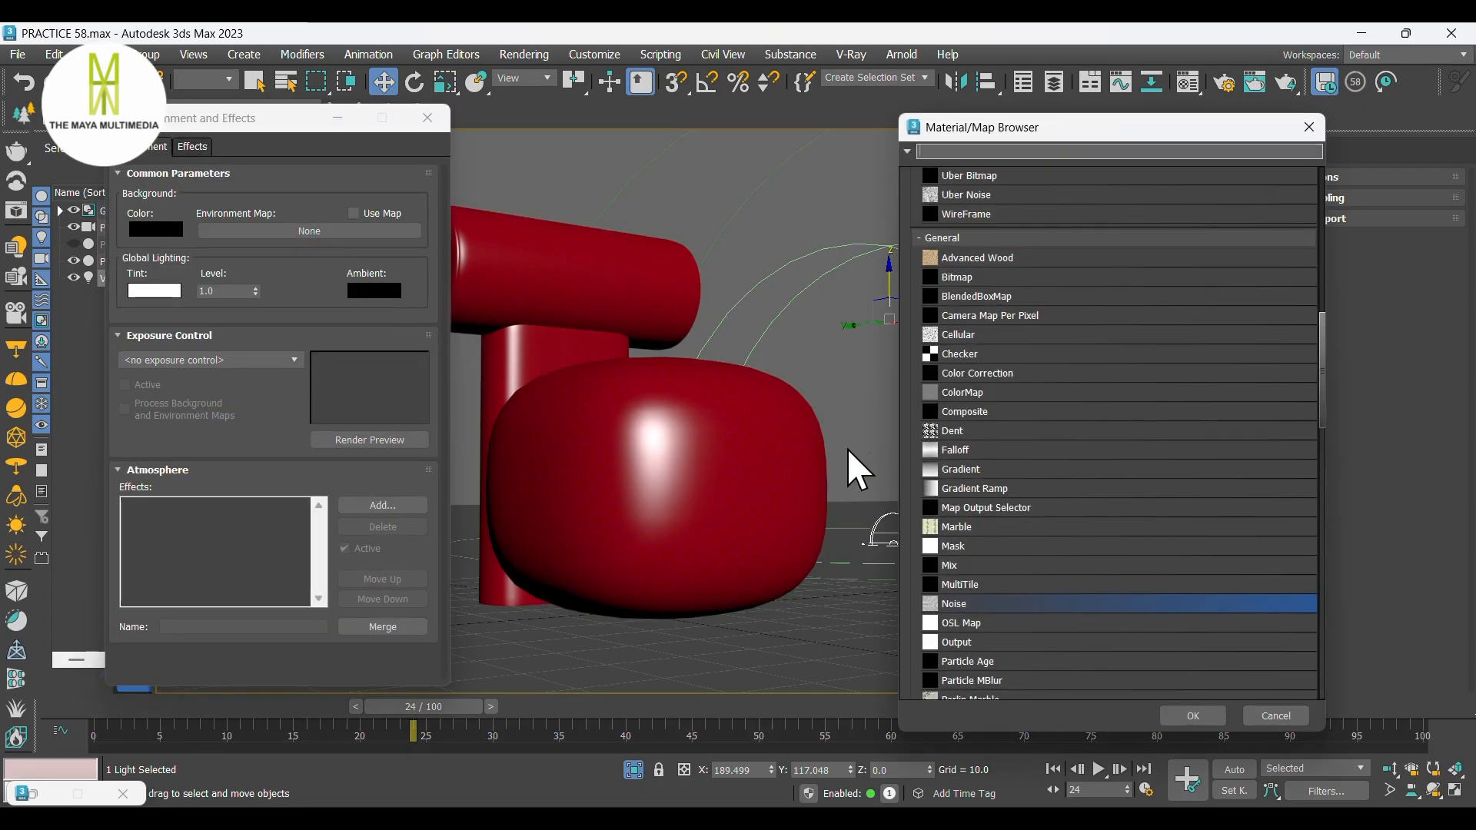
left_click(999, 278)
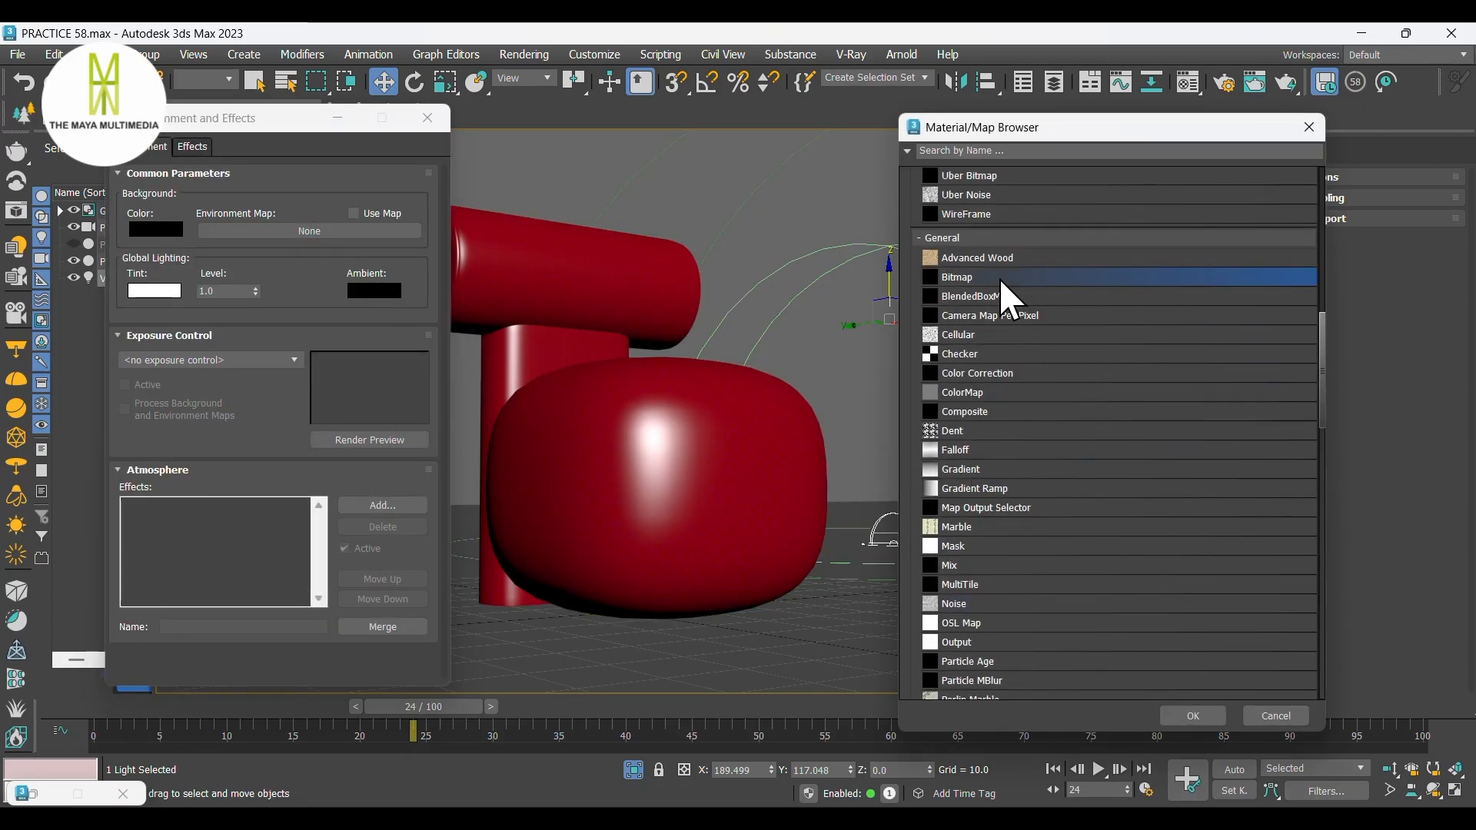
left_click(1184, 716)
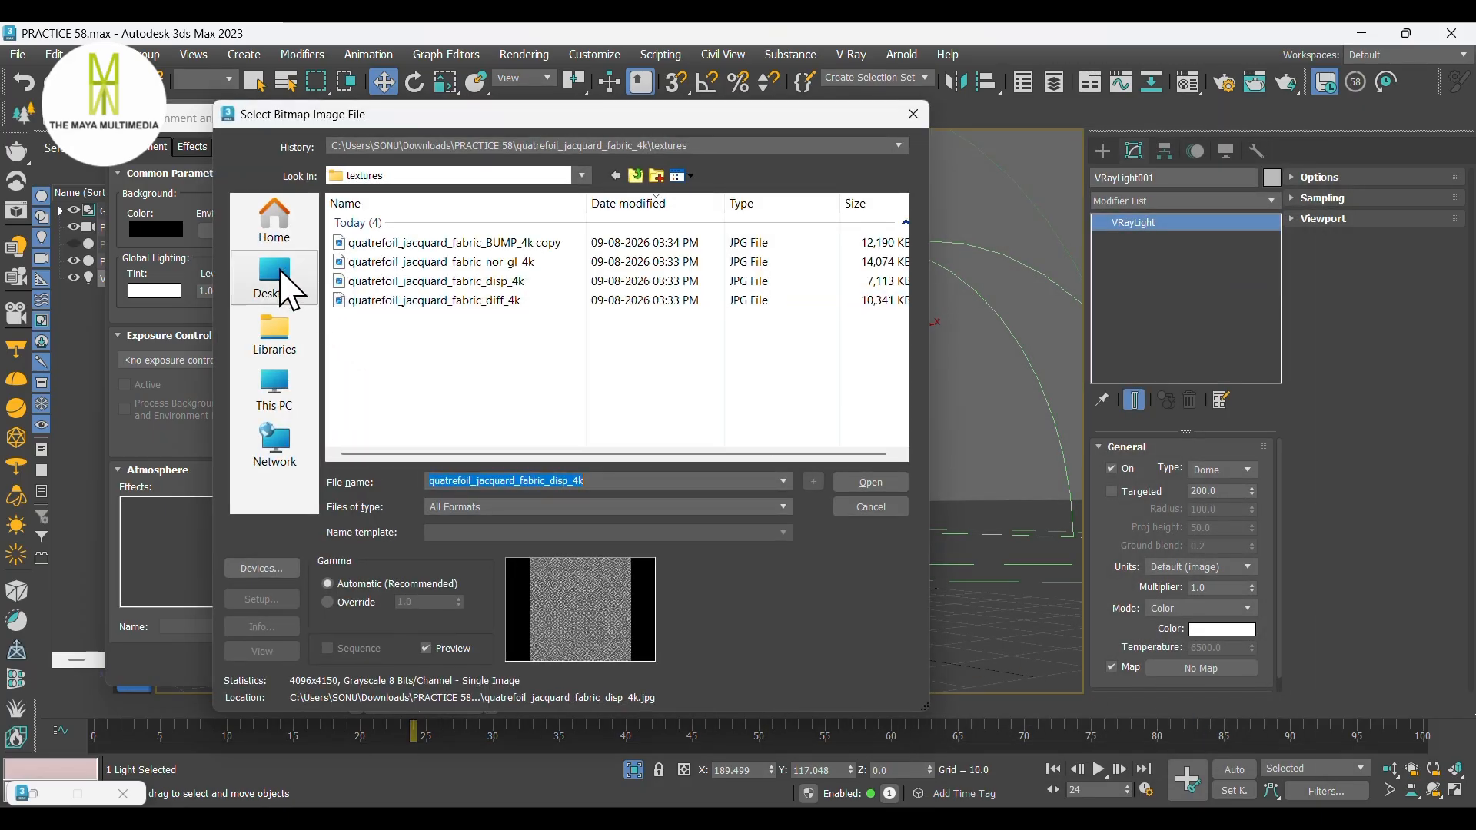
left_click(280, 277)
double_click(389, 329)
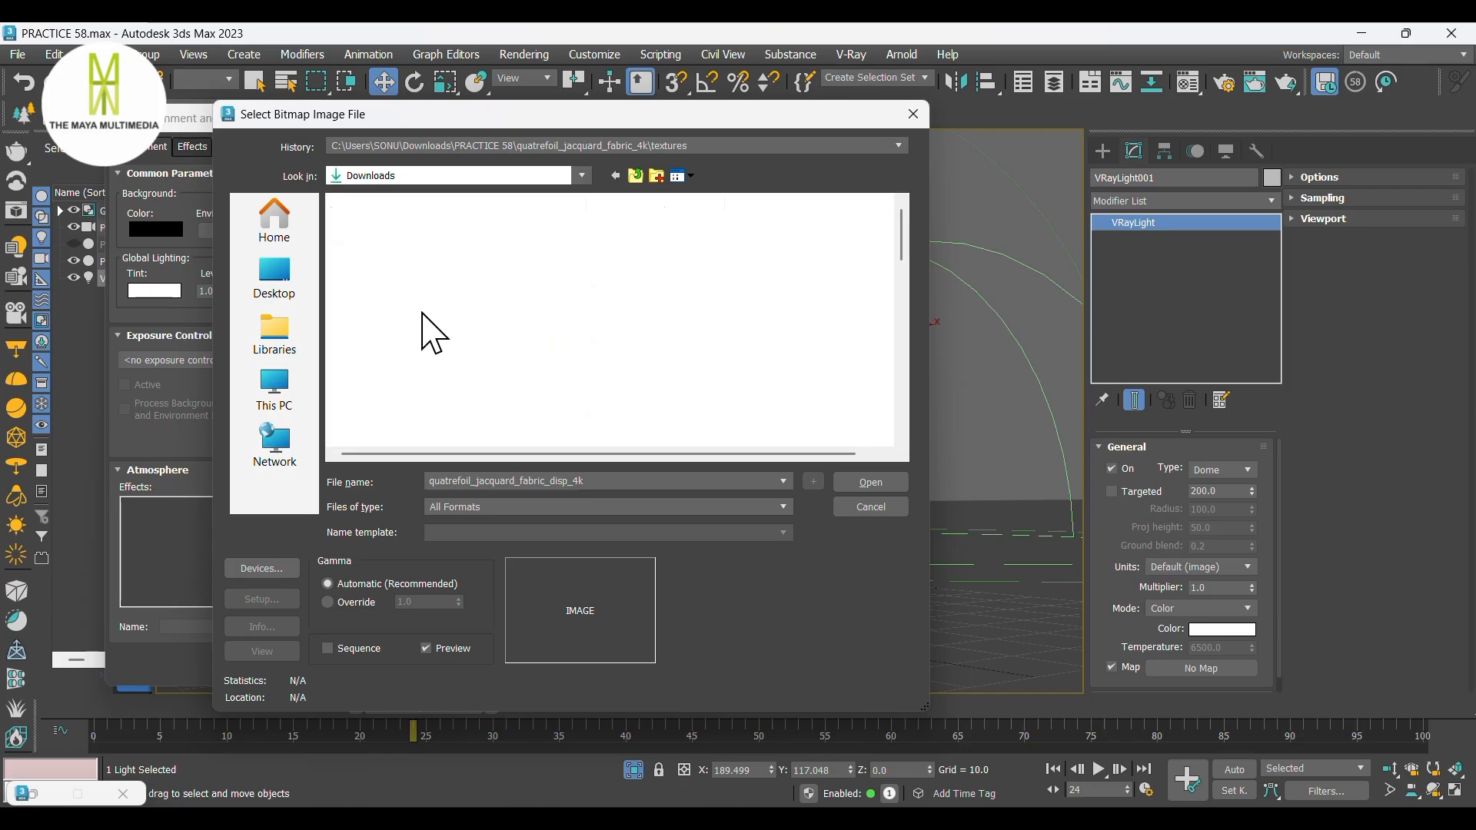
left_click(422, 345)
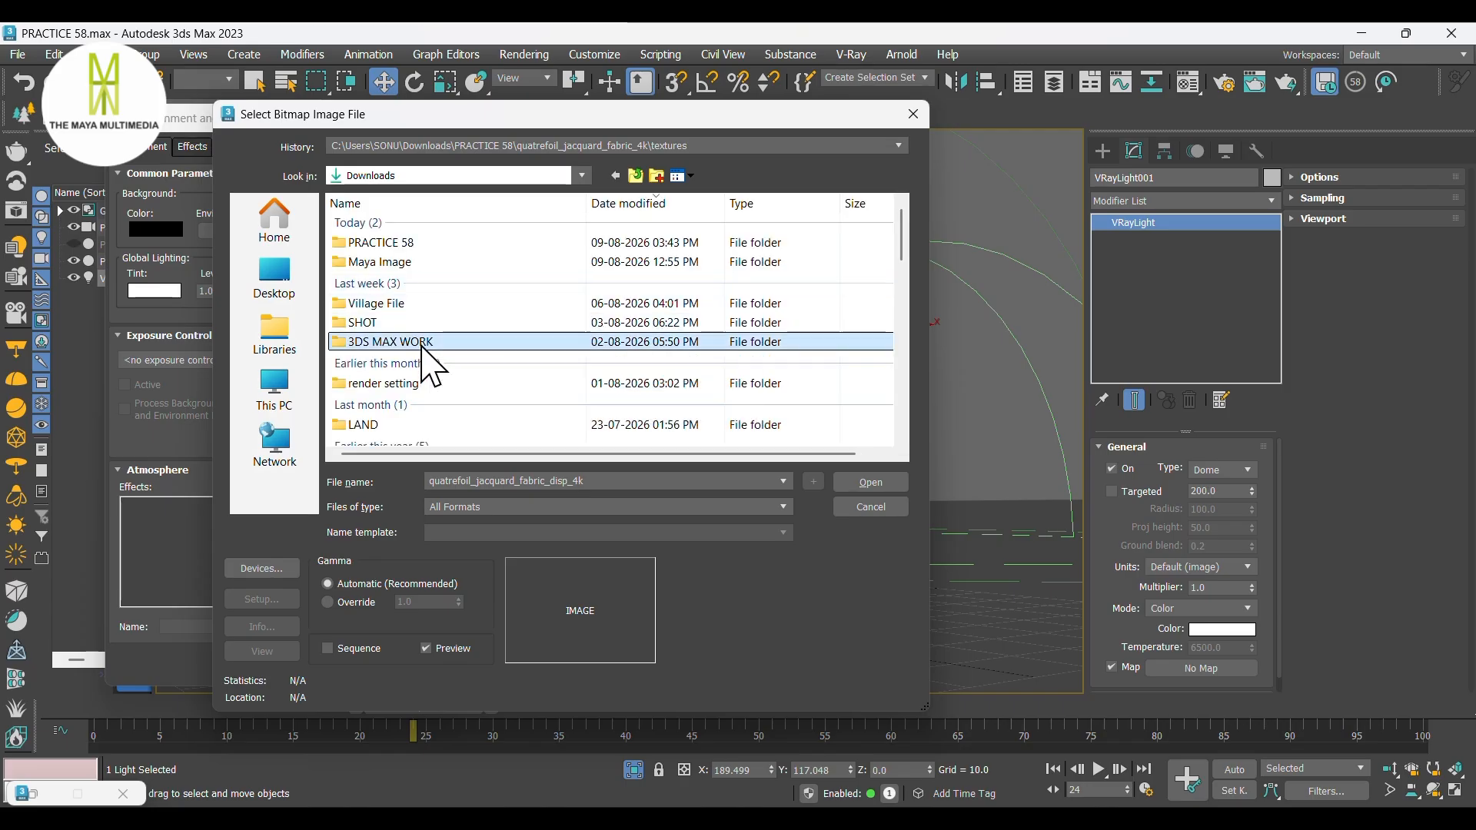
double_click(422, 345)
left_click(436, 380)
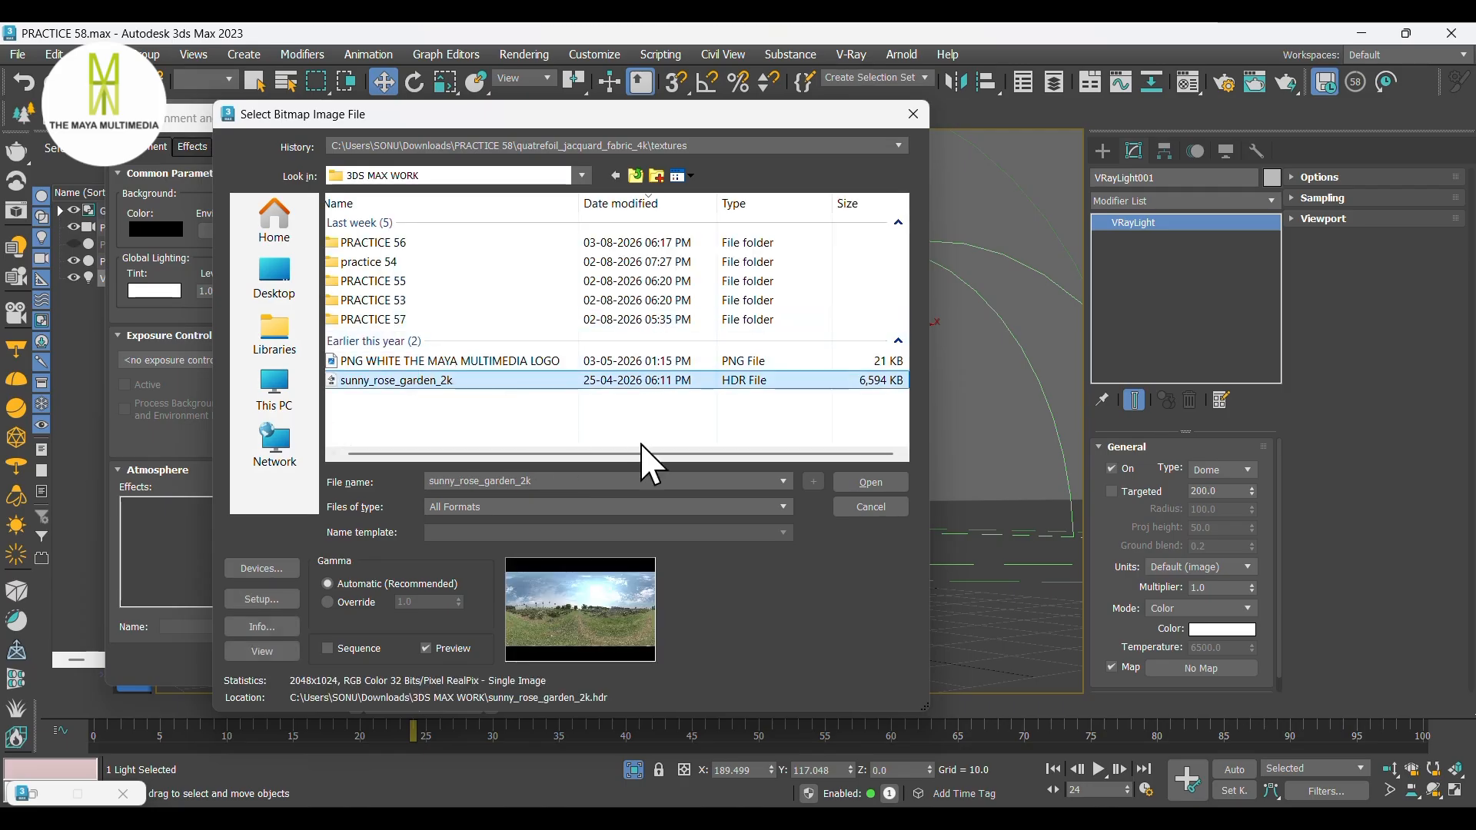
left_click(866, 482)
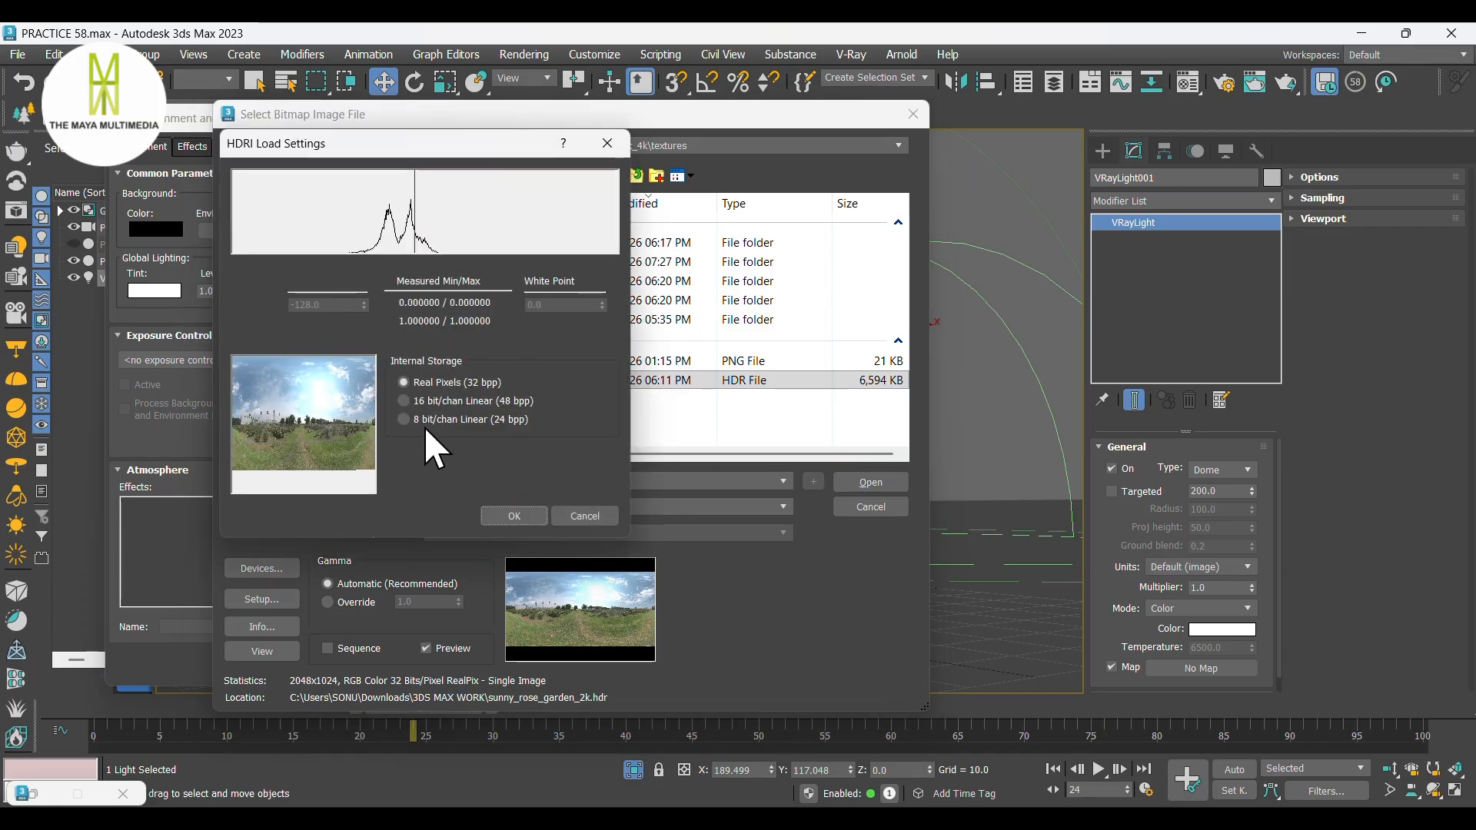
left_click(513, 515)
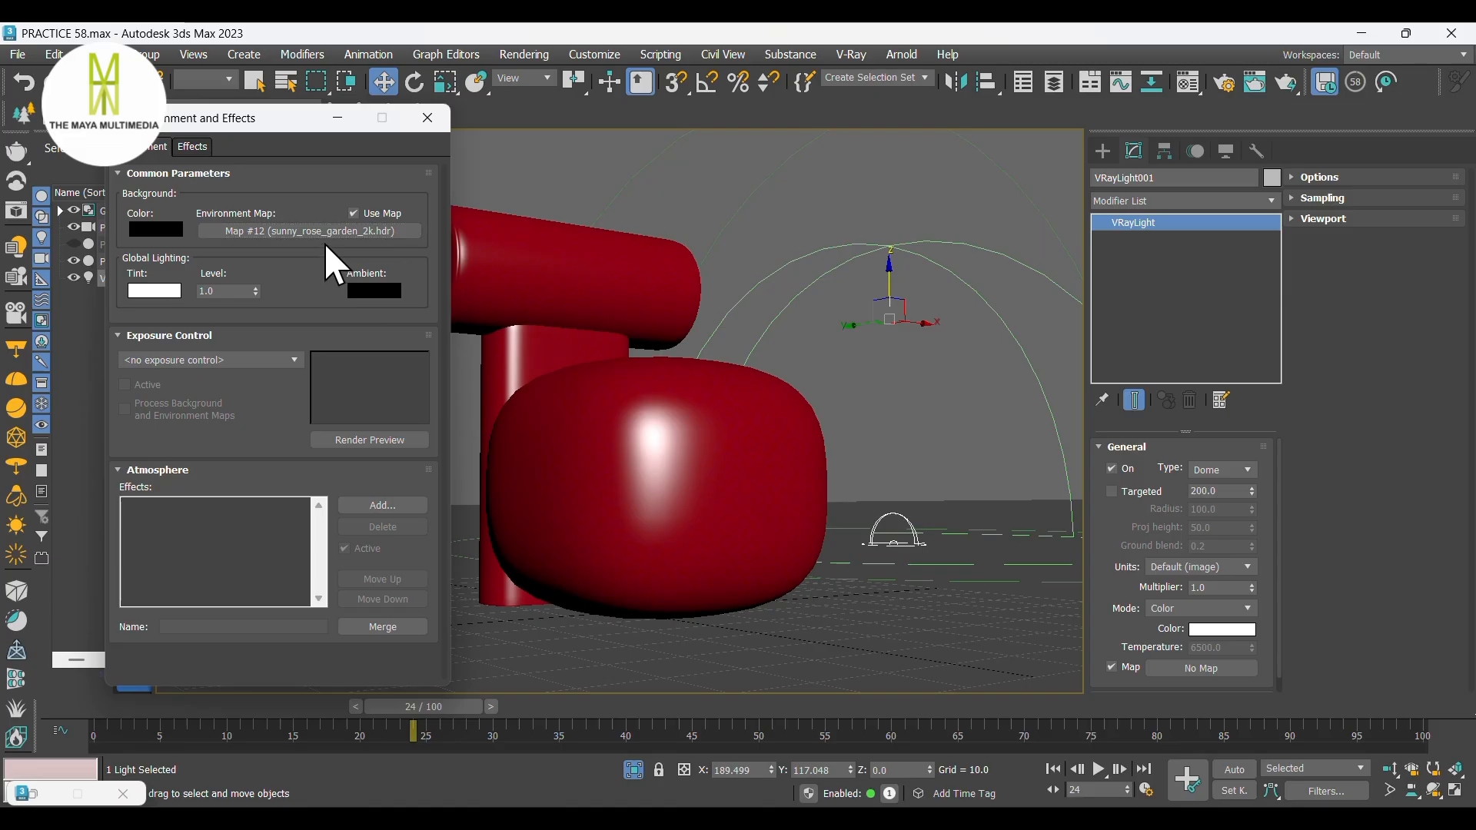
Step: Copy the environment map into the dome light's map slot as an instance and close the environment settings
right_click(322, 231)
left_click(361, 263)
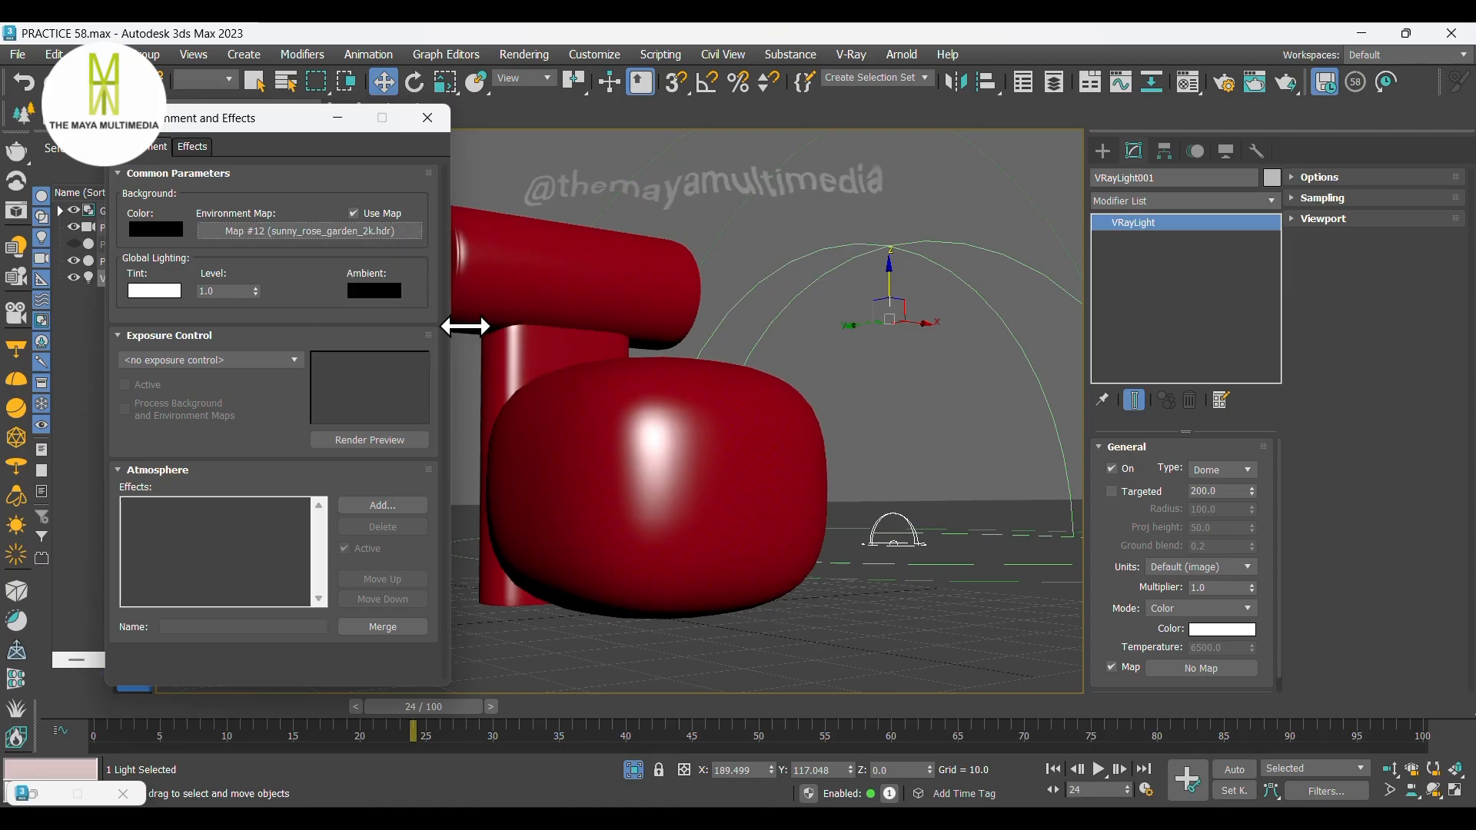
right_click(1180, 669)
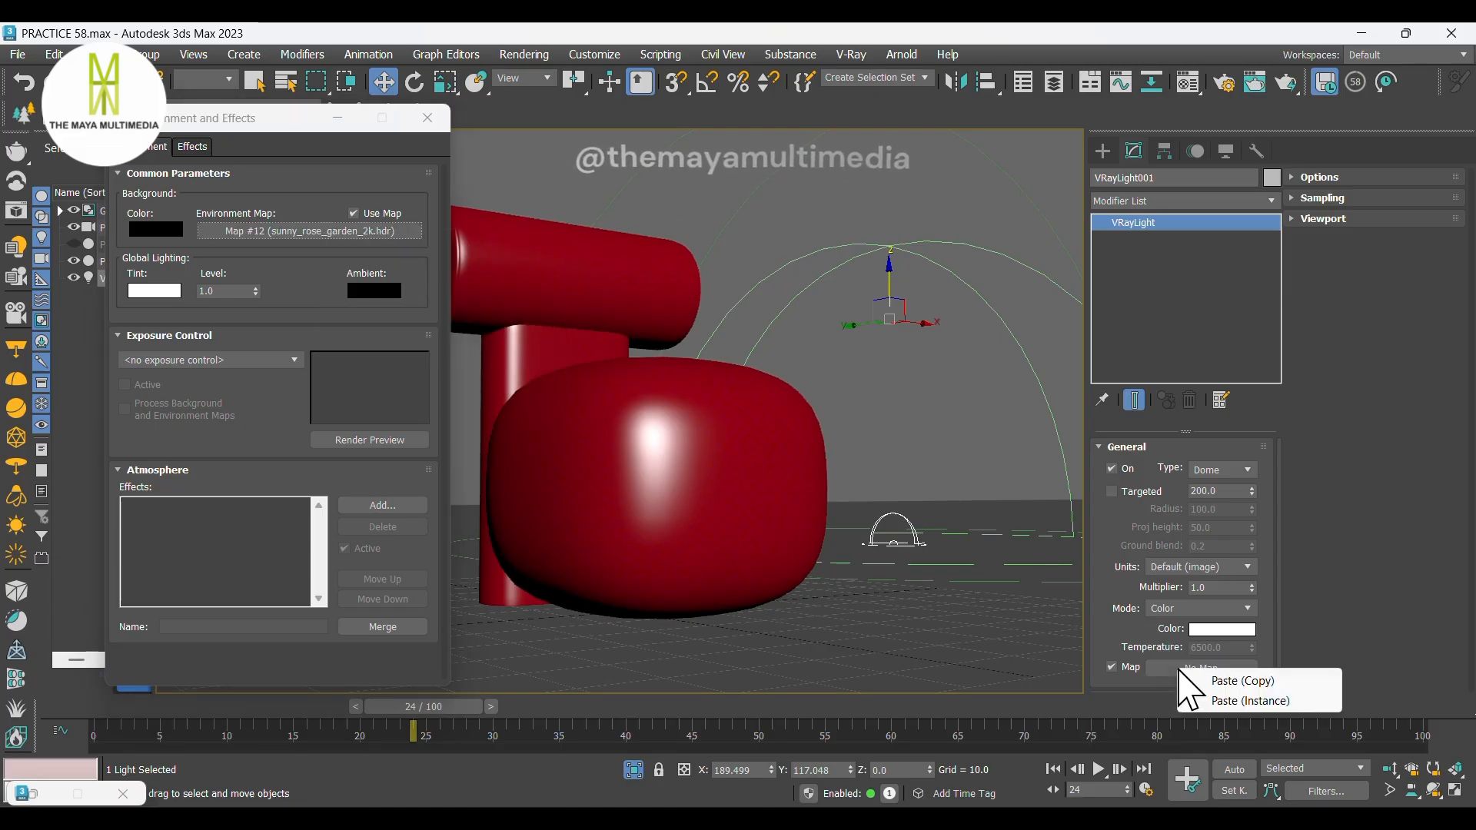
left_click(1230, 700)
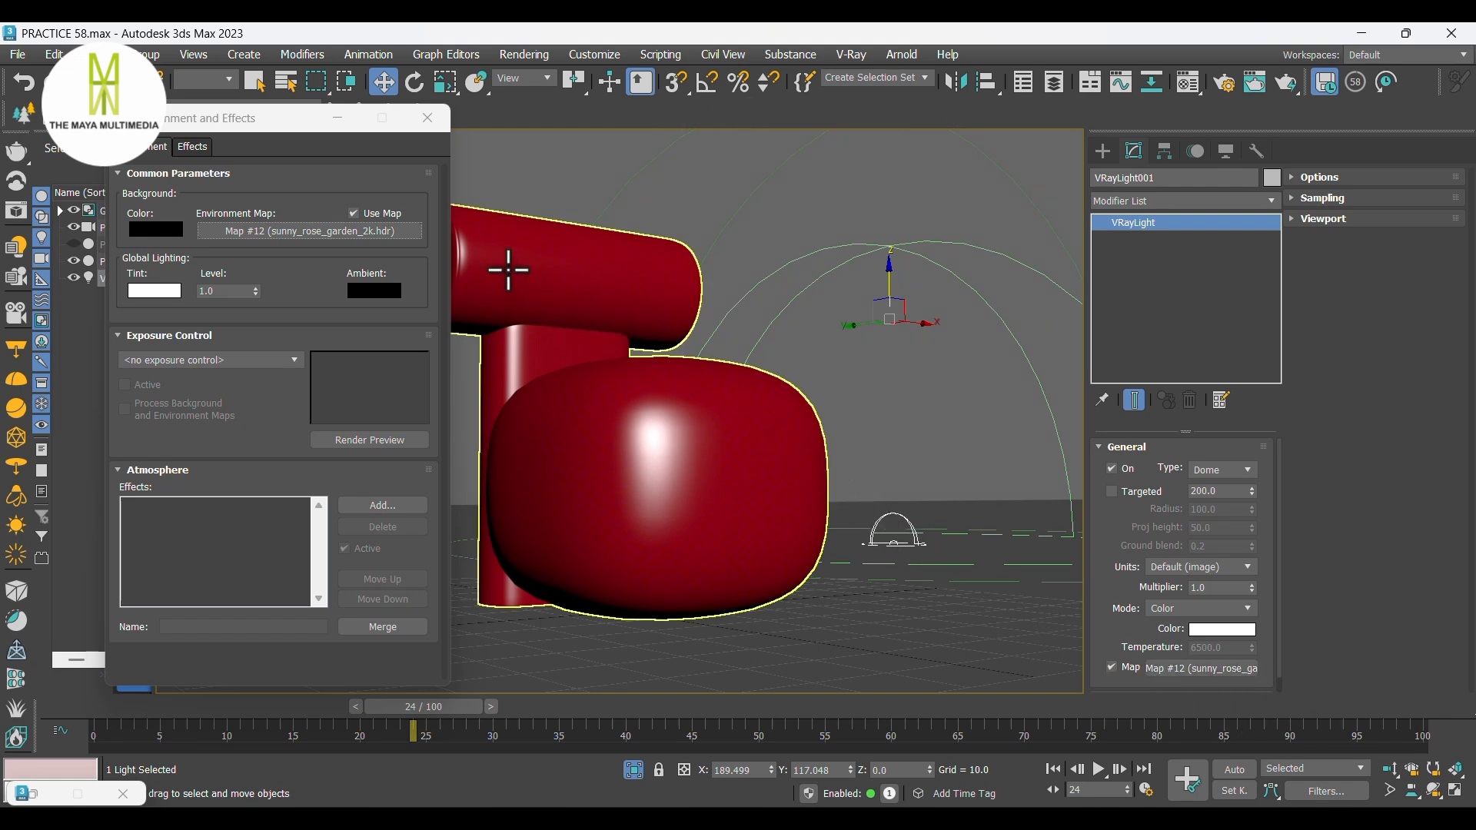
left_click(427, 117)
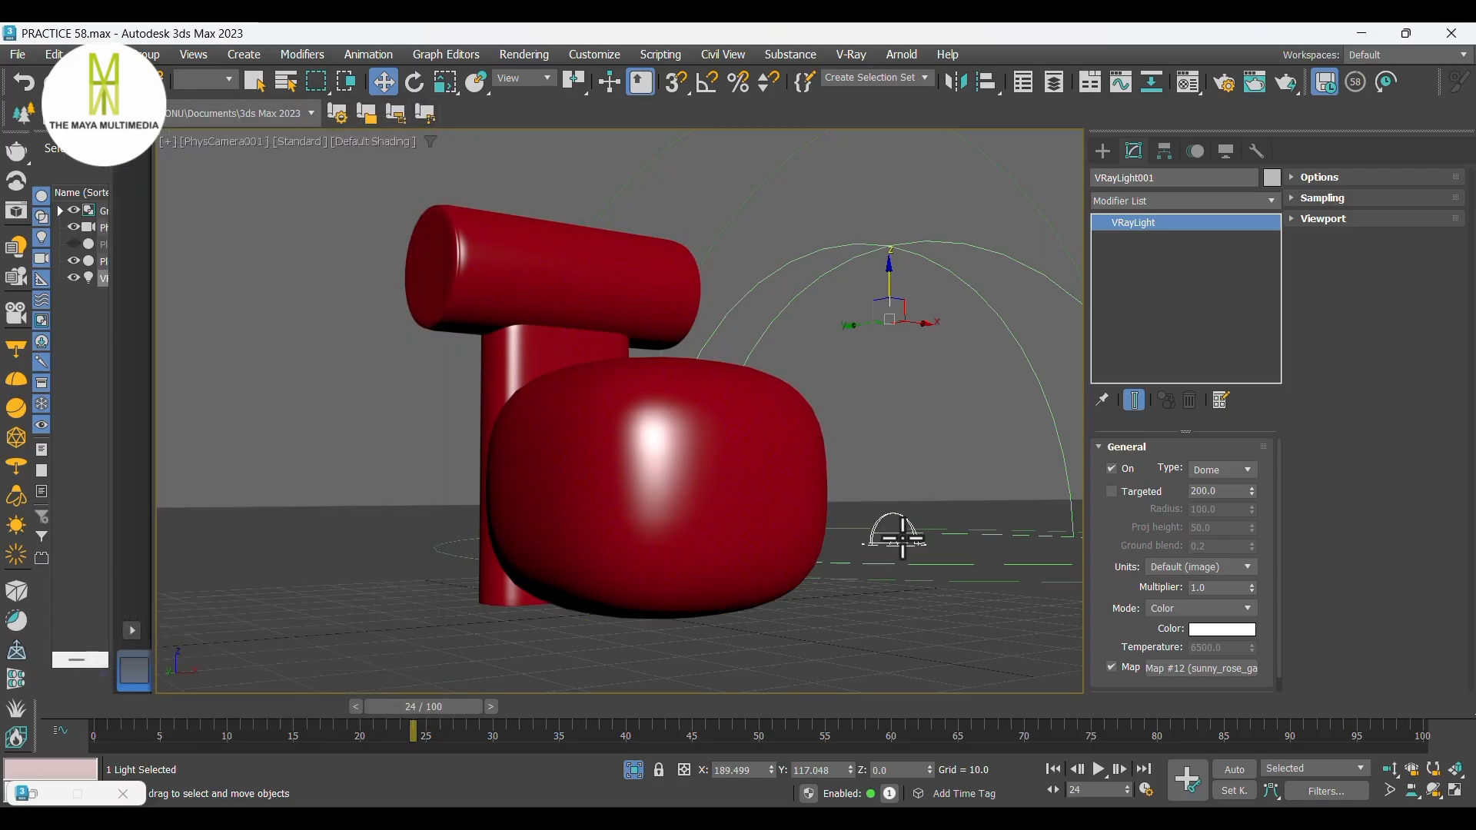
left_click(642, 80)
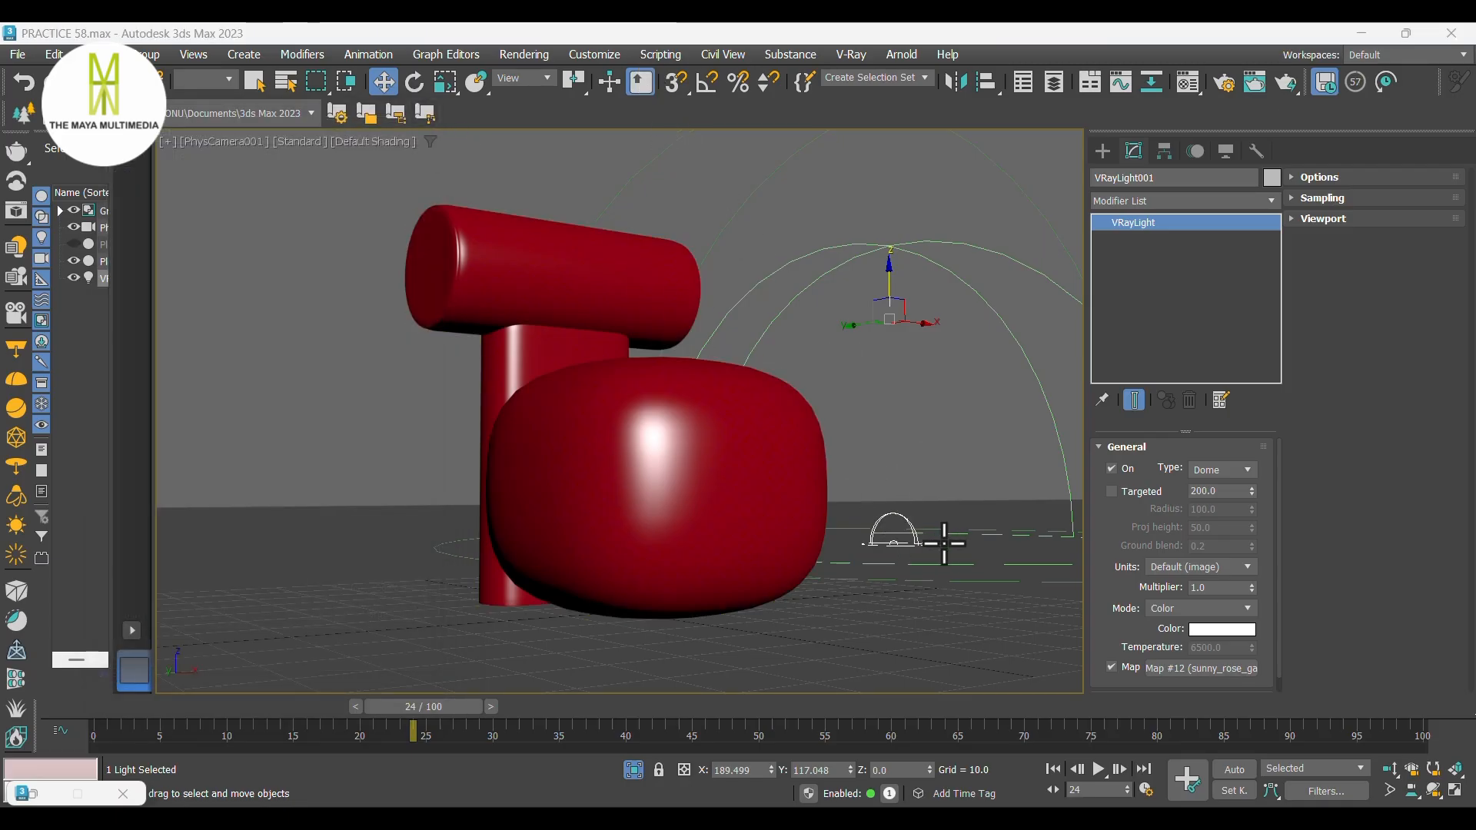